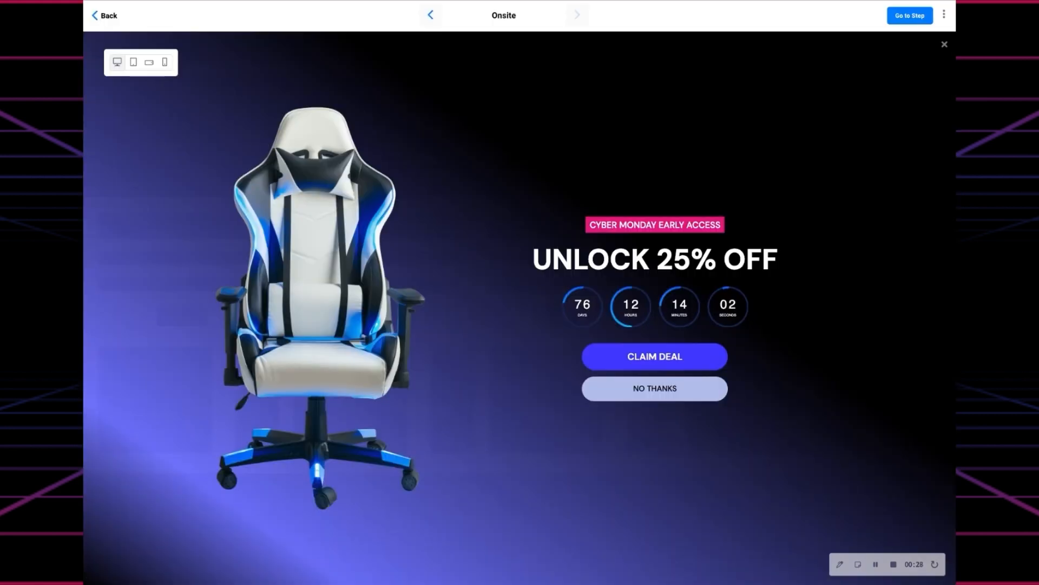
- Preview the Cyber Monday onsite design in the tablet, landscape phone and portrait phone views
left_click(133, 61)
left_click(150, 66)
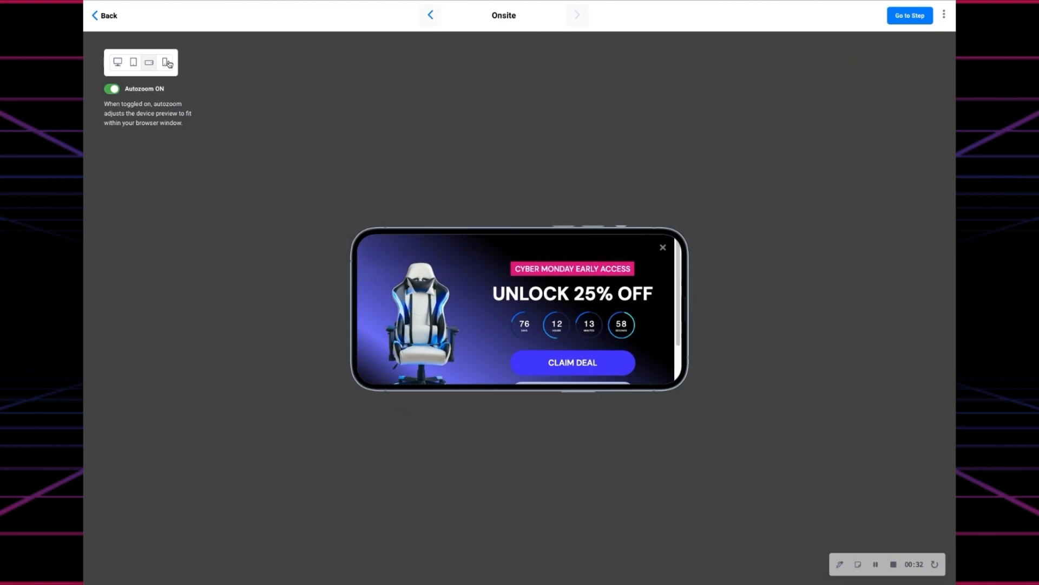
left_click(165, 66)
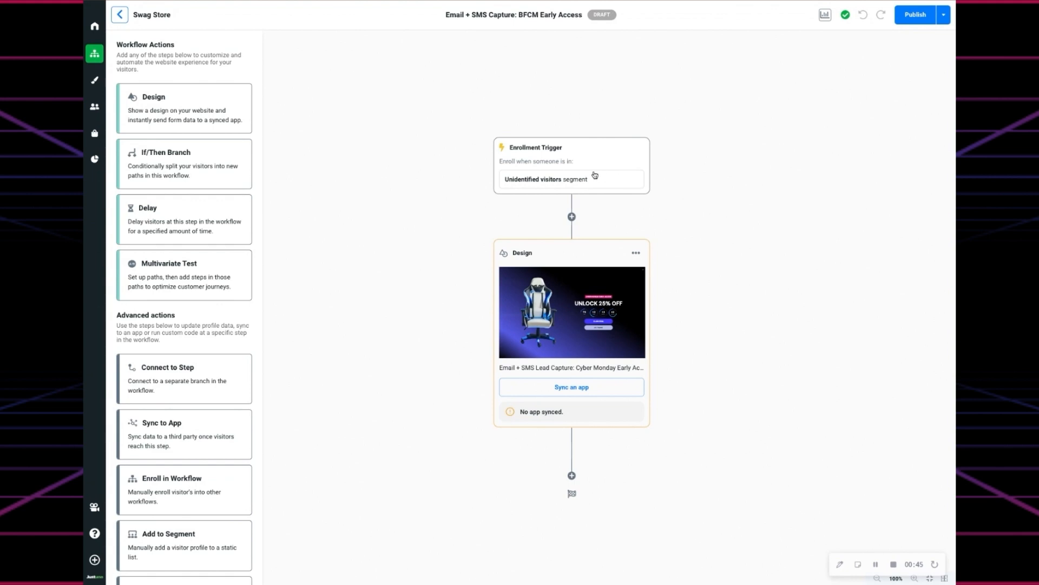
- Review the workflow's enrollment trigger setup and its enrollment settings, and return to the workflow canvas
left_click(580, 165)
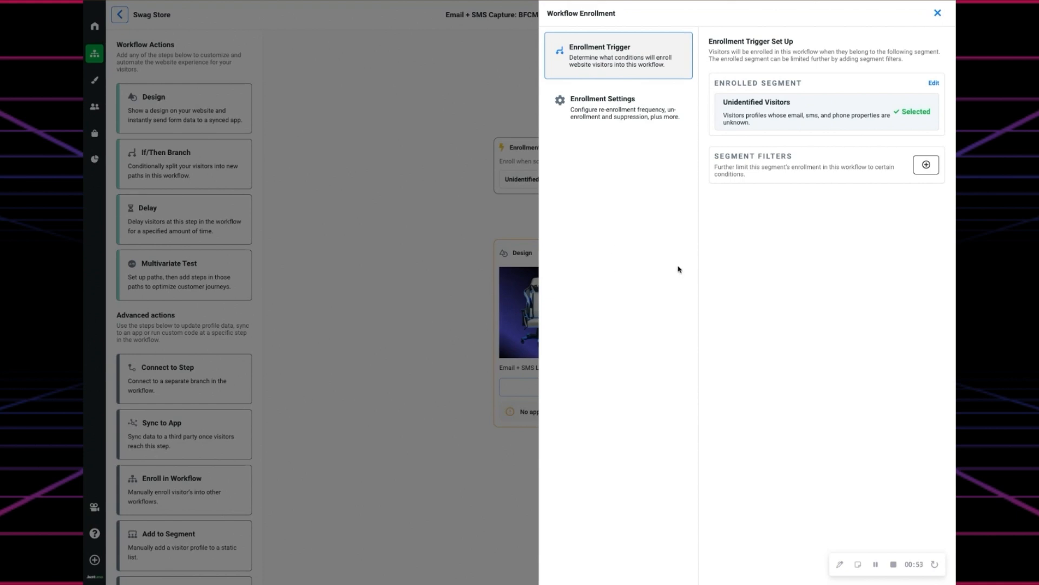
left_click(637, 114)
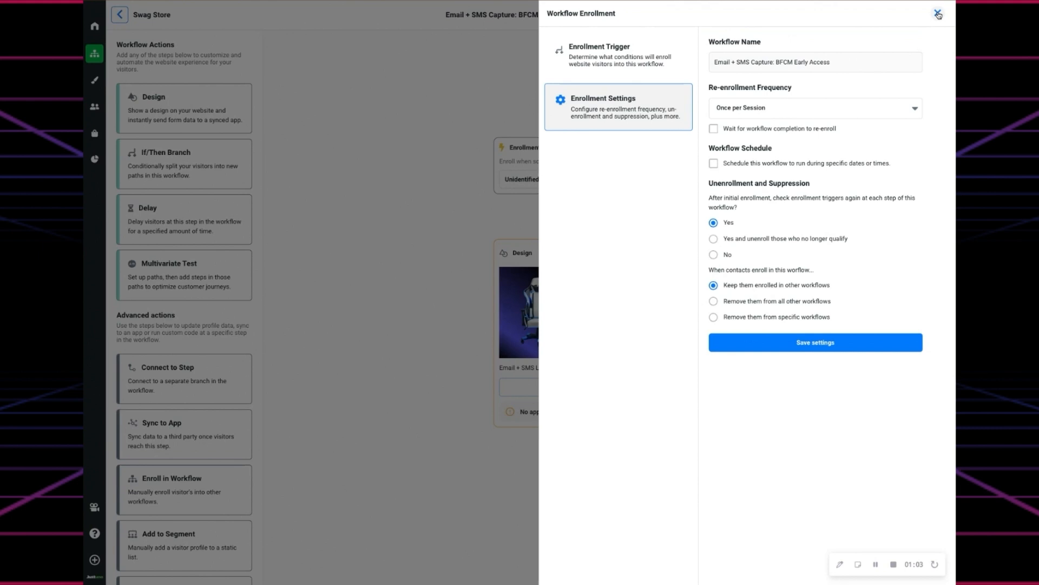
left_click(938, 15)
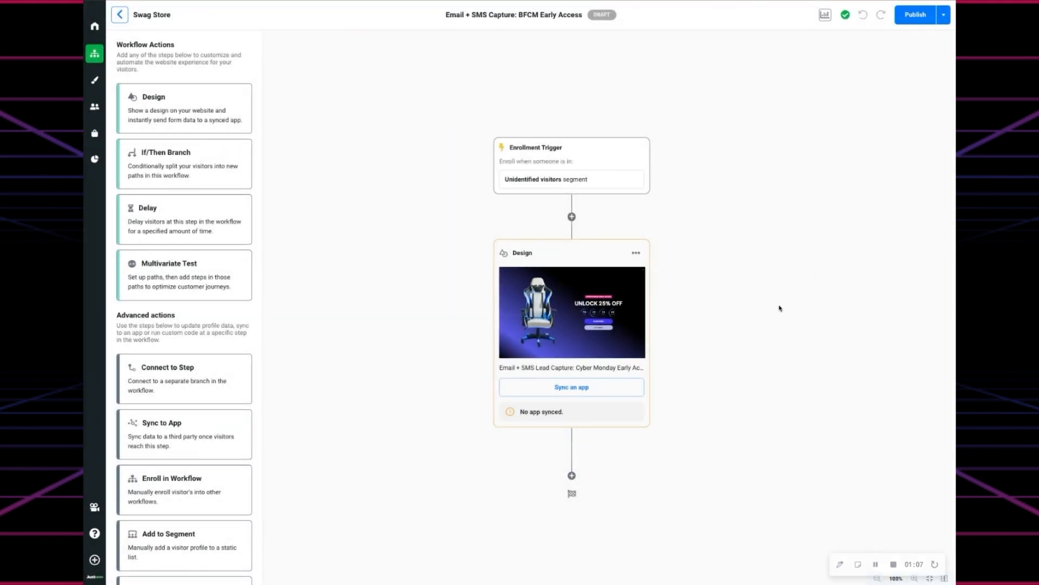
- Open the design used in the workflow's Design step for editing
scroll(727, 358, "down", 1)
left_click(617, 293)
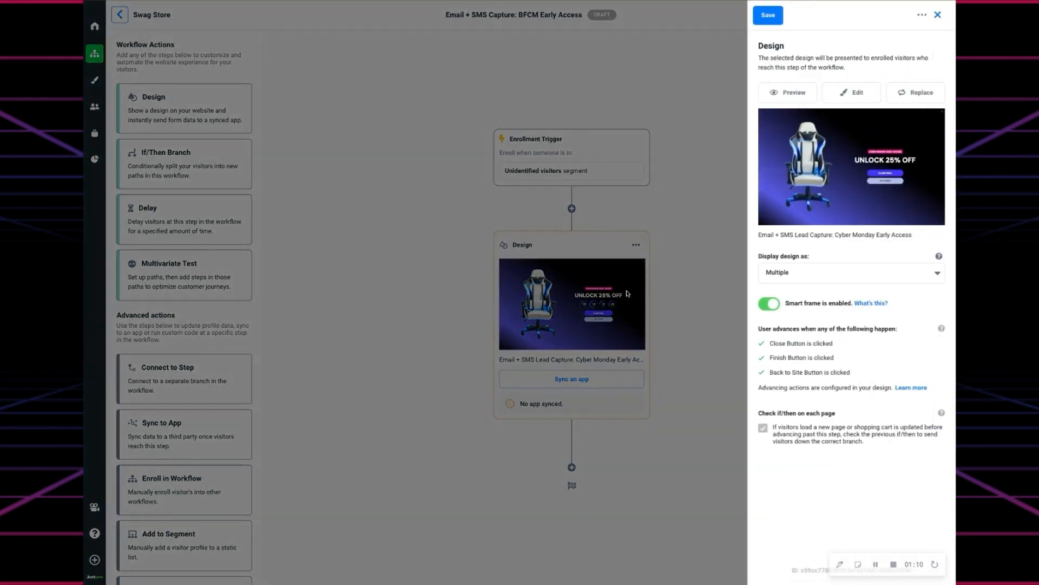
left_click(852, 94)
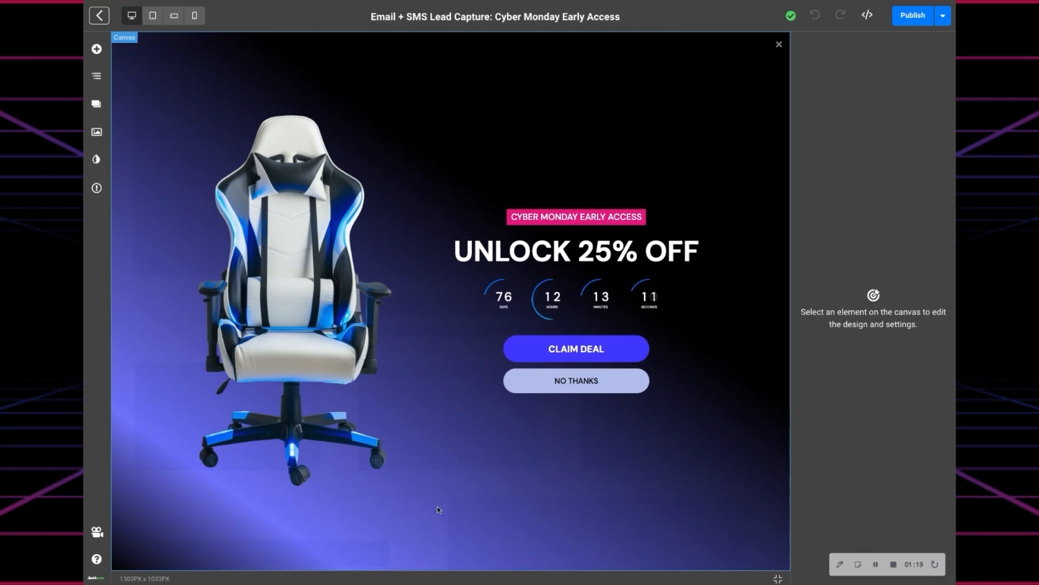
- From the gaming chair's image replacement options, add the multicolored hallway stock photo to the asset library without replacing the chair image
left_click(331, 287)
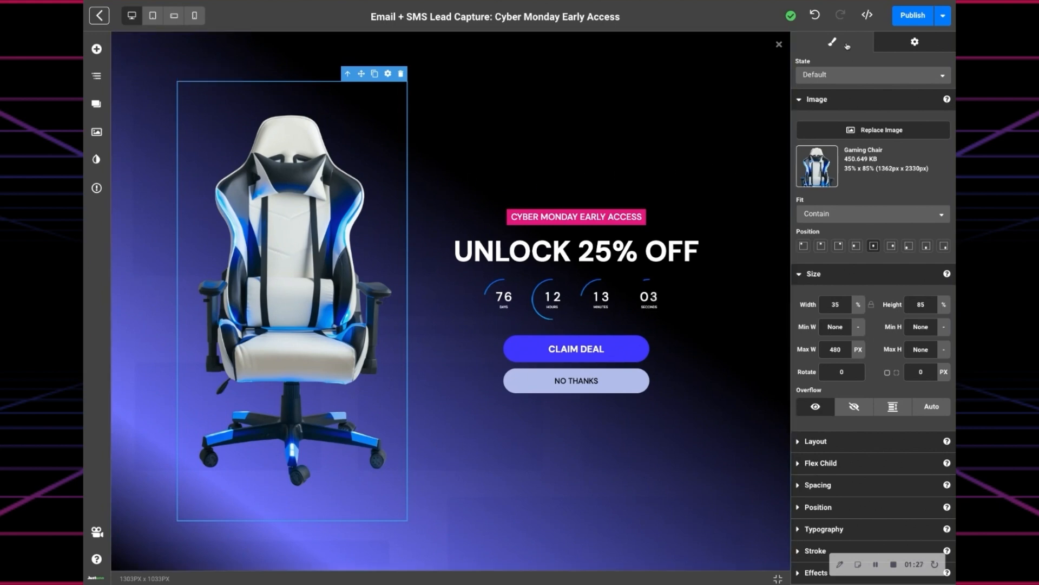
left_click(865, 133)
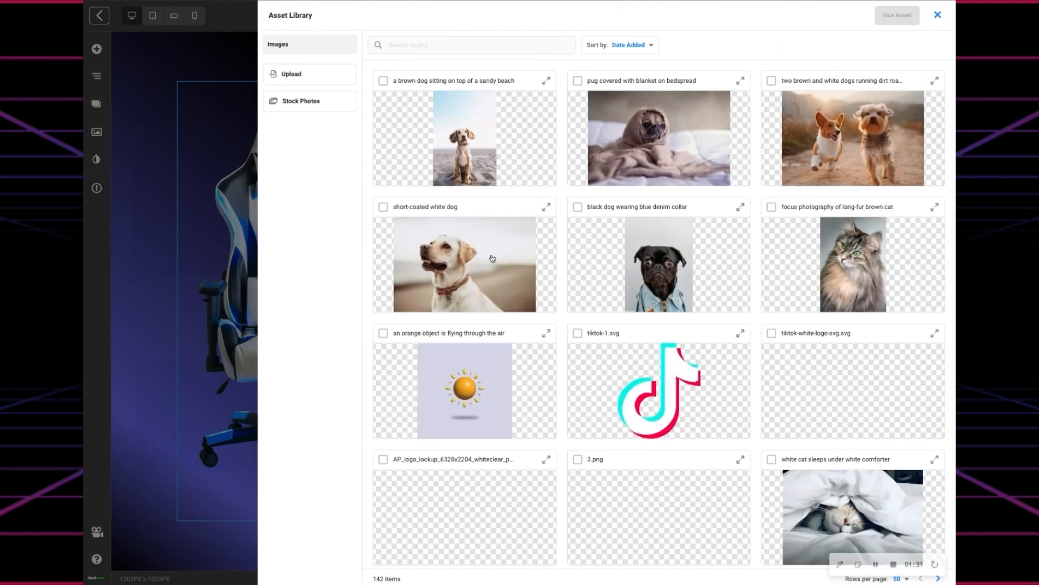
left_click(316, 76)
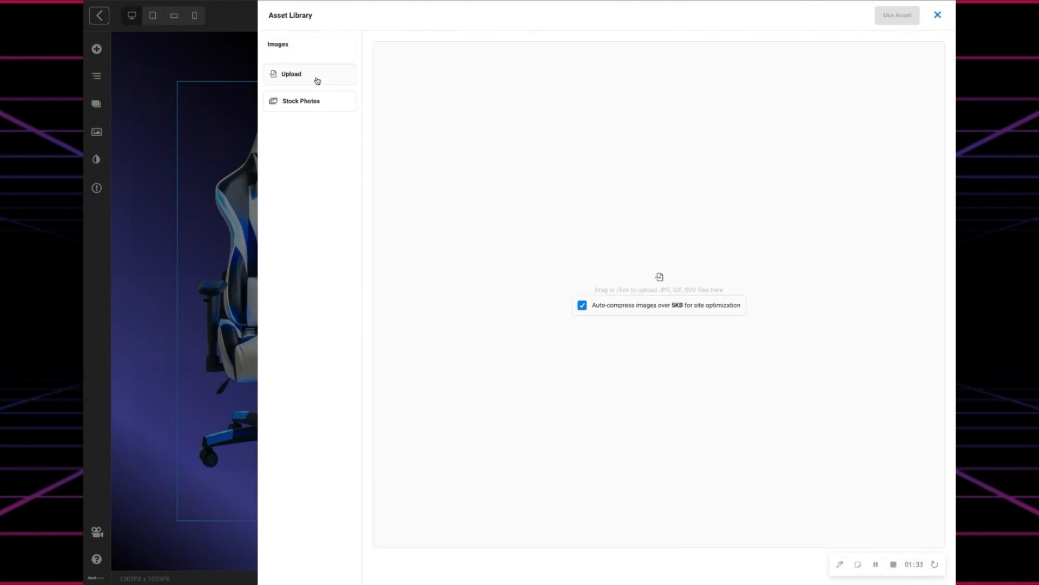
left_click(320, 104)
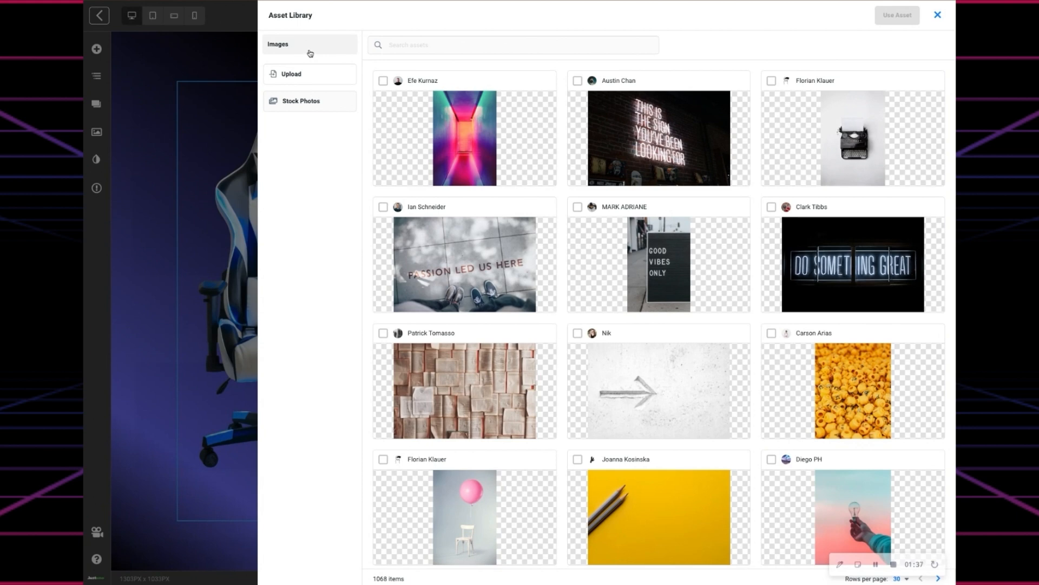
left_click(436, 109)
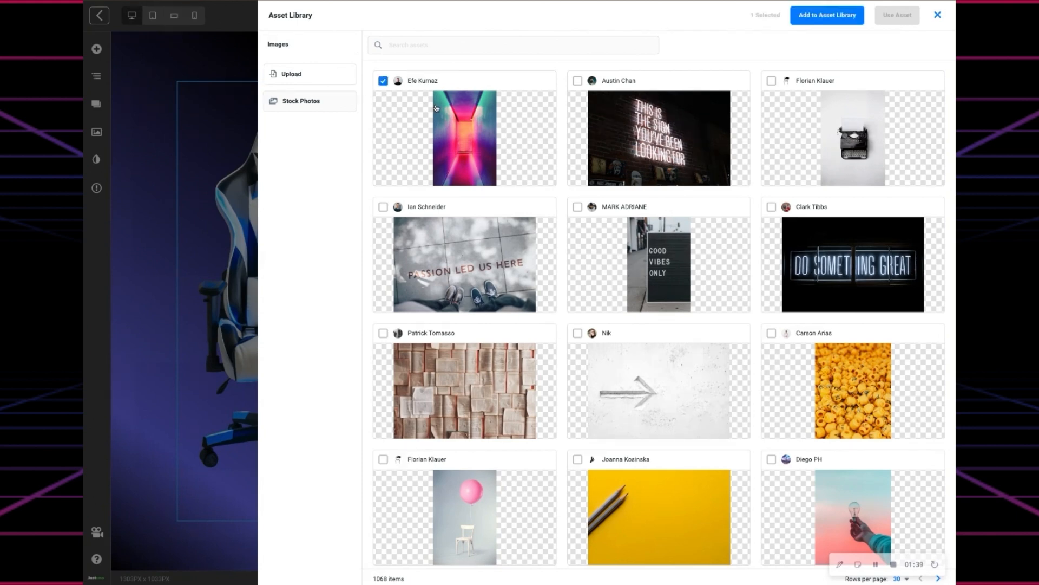
left_click(815, 11)
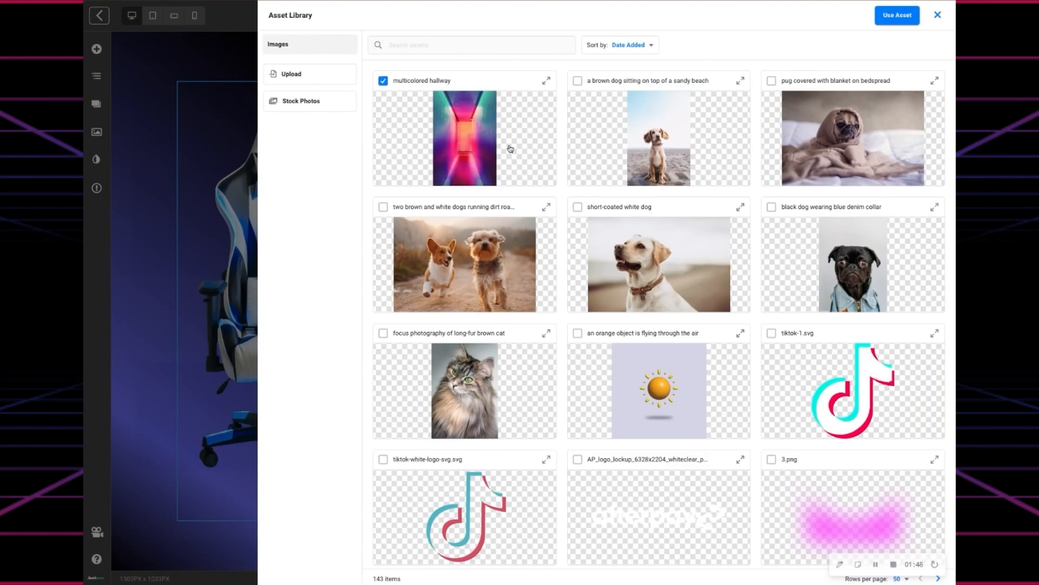
left_click(940, 14)
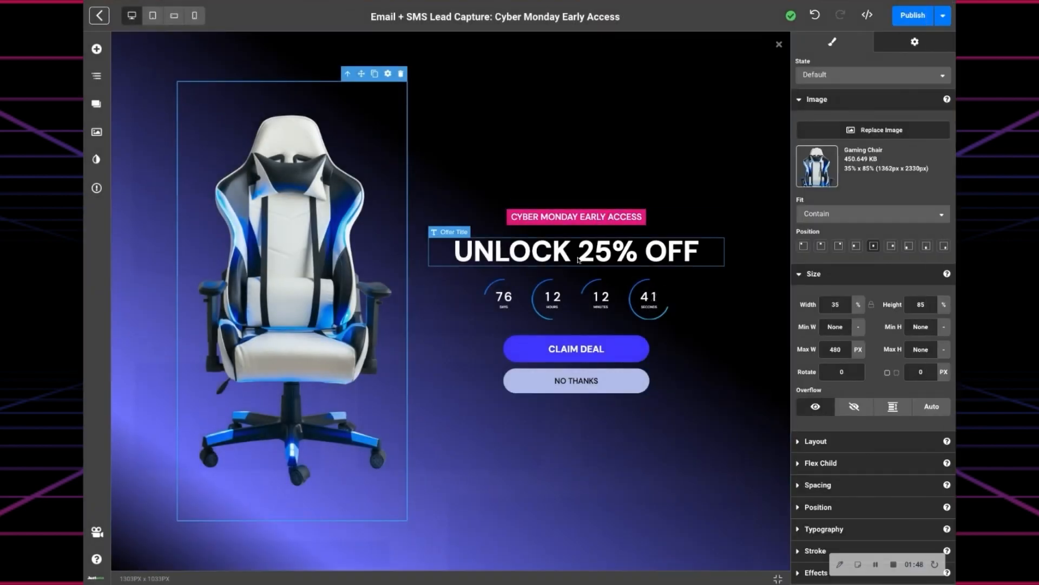
- Try green #00AA45 as the text color of the "UNLOCK 25% OFF" title and set it back to white #FFFFFF
left_click(628, 256)
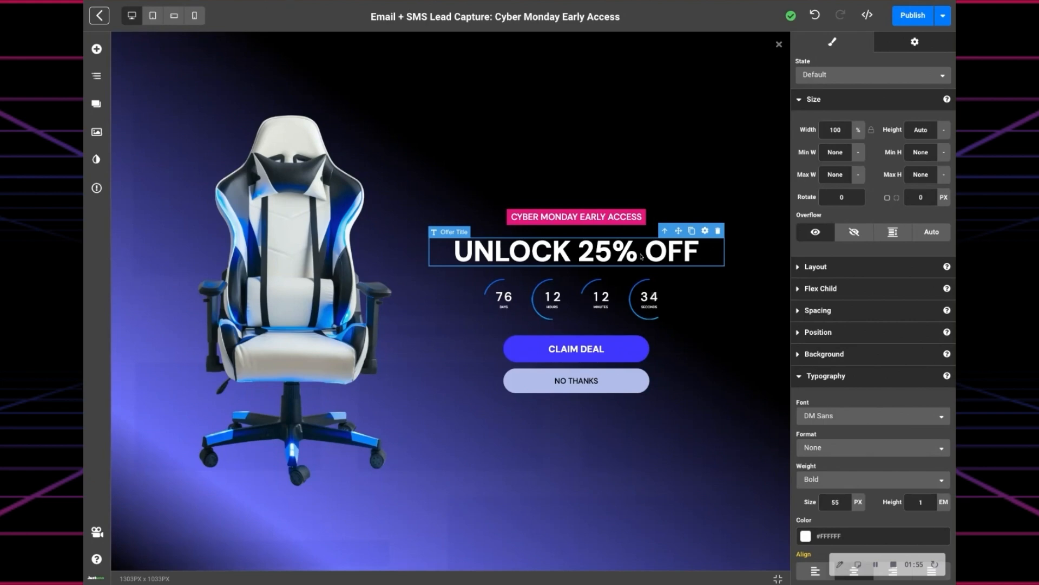
left_click(679, 258)
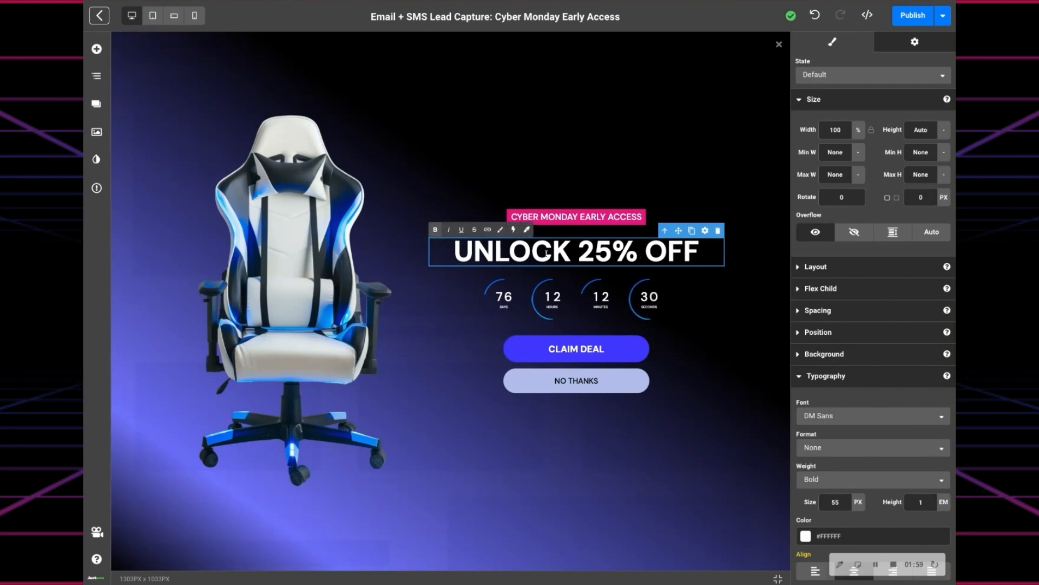
scroll(882, 373, "down", 5)
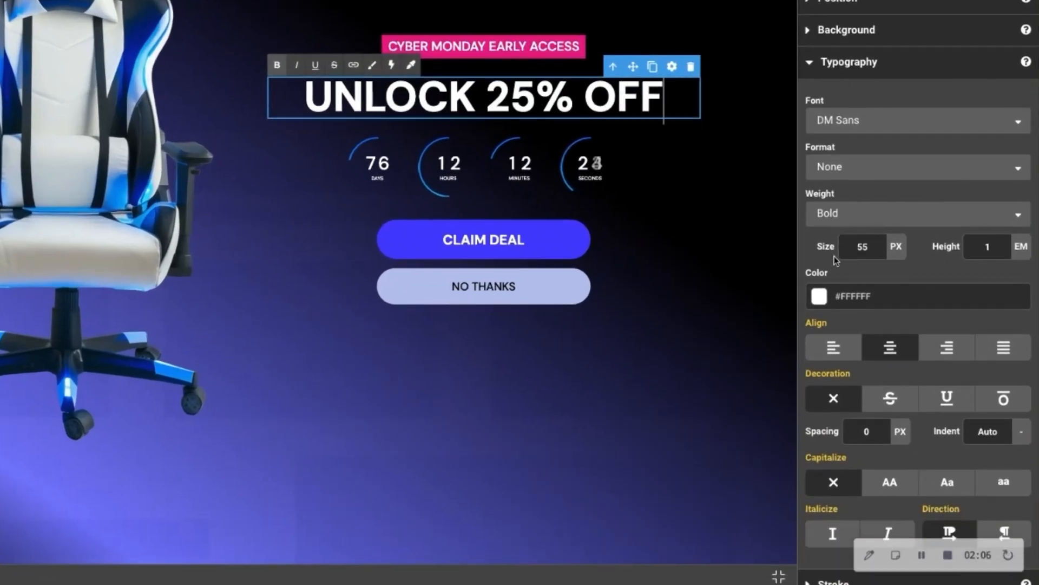
left_click(819, 296)
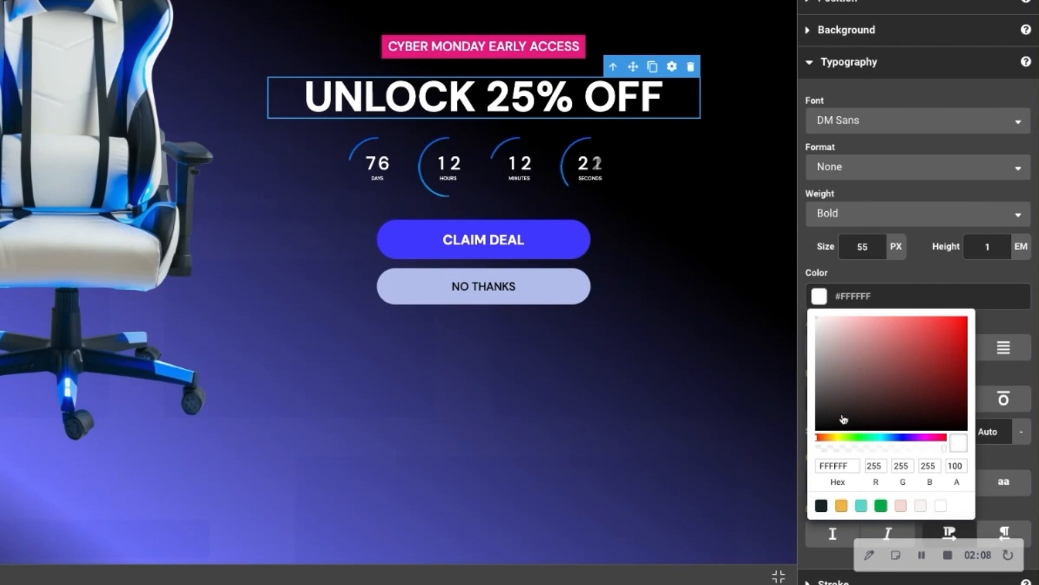
left_click(881, 505)
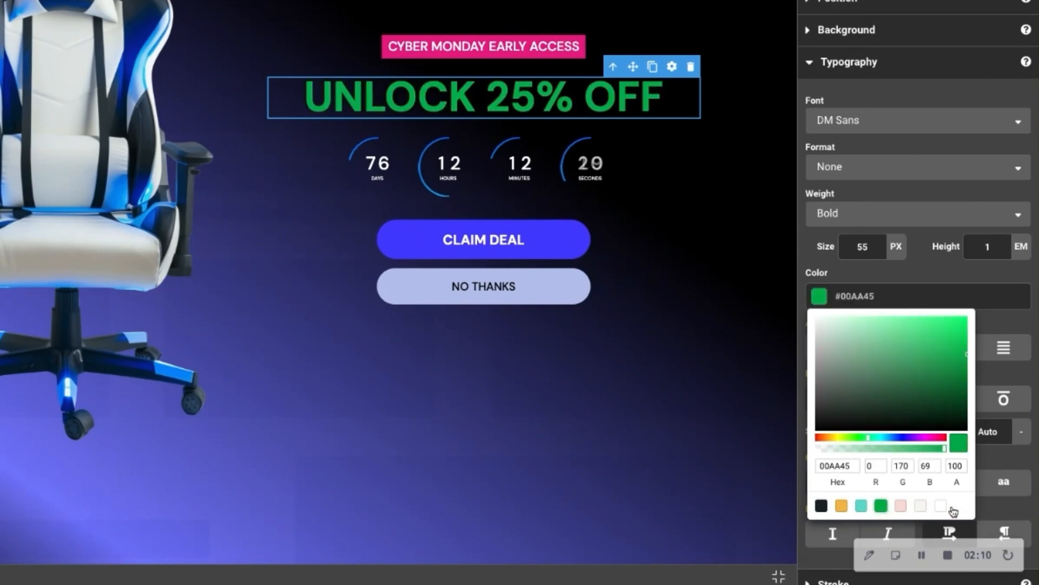
left_click(941, 505)
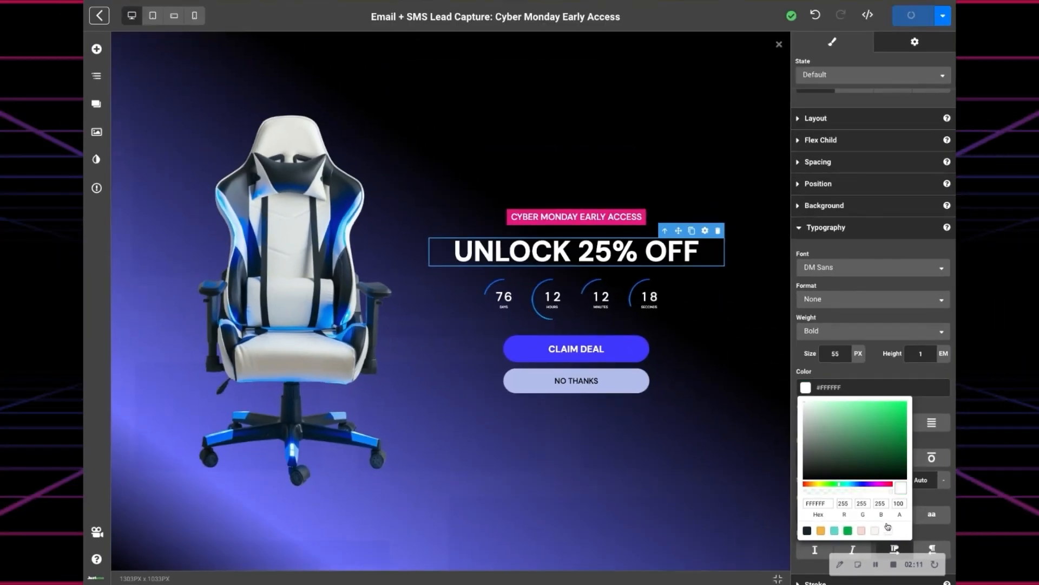
left_click(633, 324)
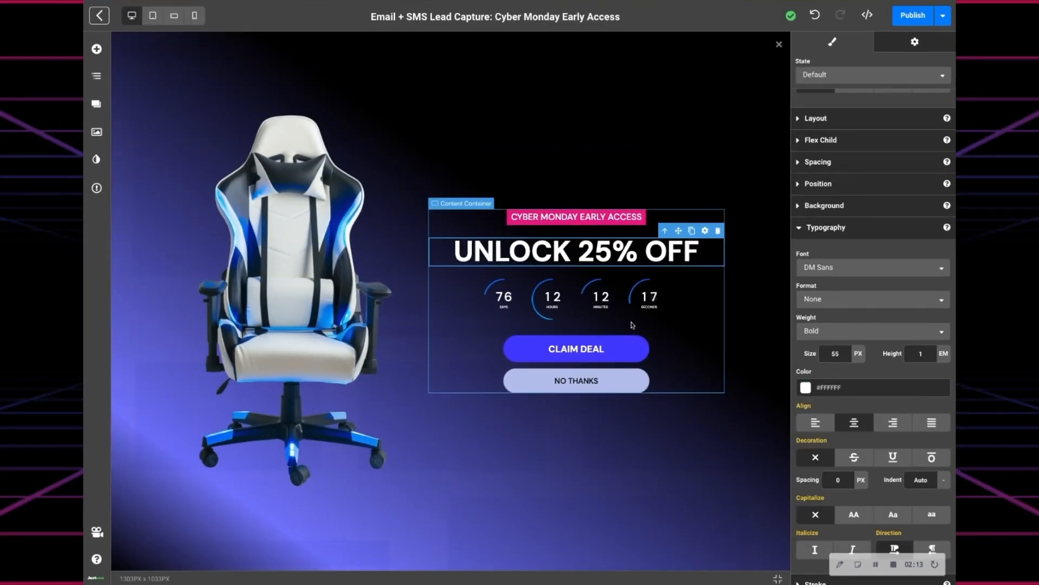
- Examine the countdown timer's settings for theme, time format, end date and time zone
left_click(629, 307)
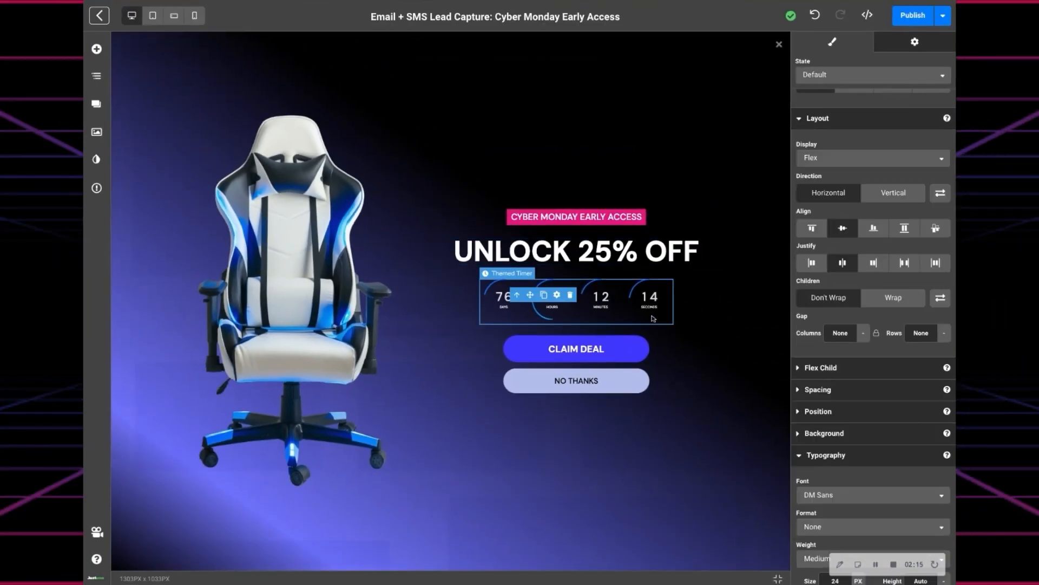
left_click(913, 42)
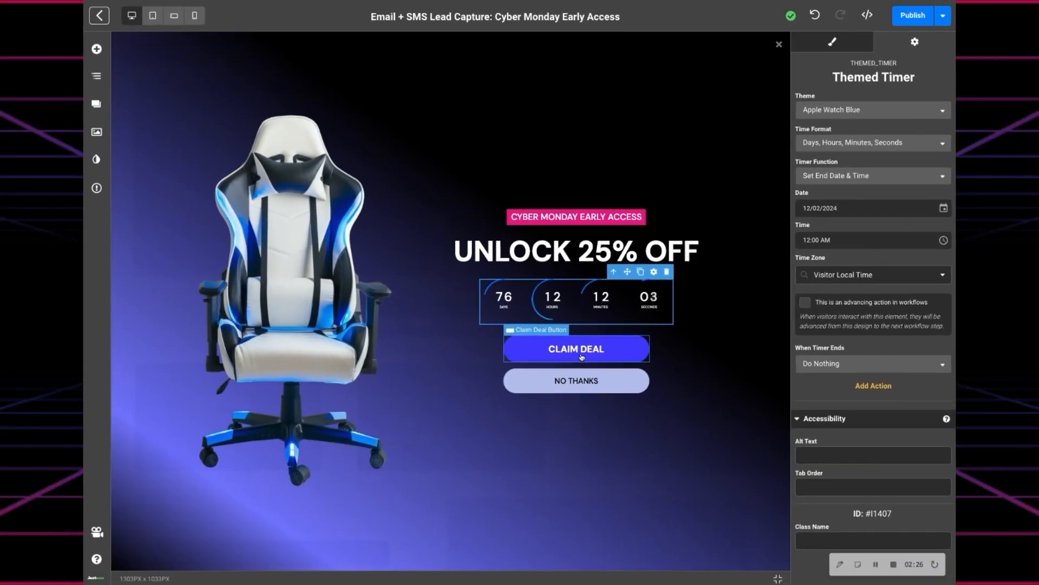
- Set the Claim Deal button's background color to teal #59D8C9
left_click(482, 448)
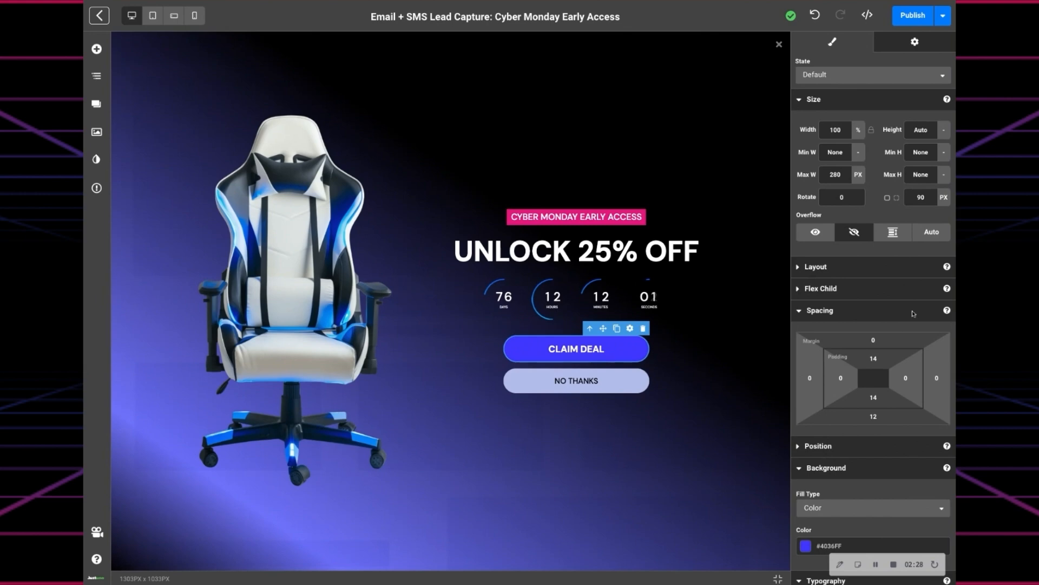
scroll(878, 362, "down", 3)
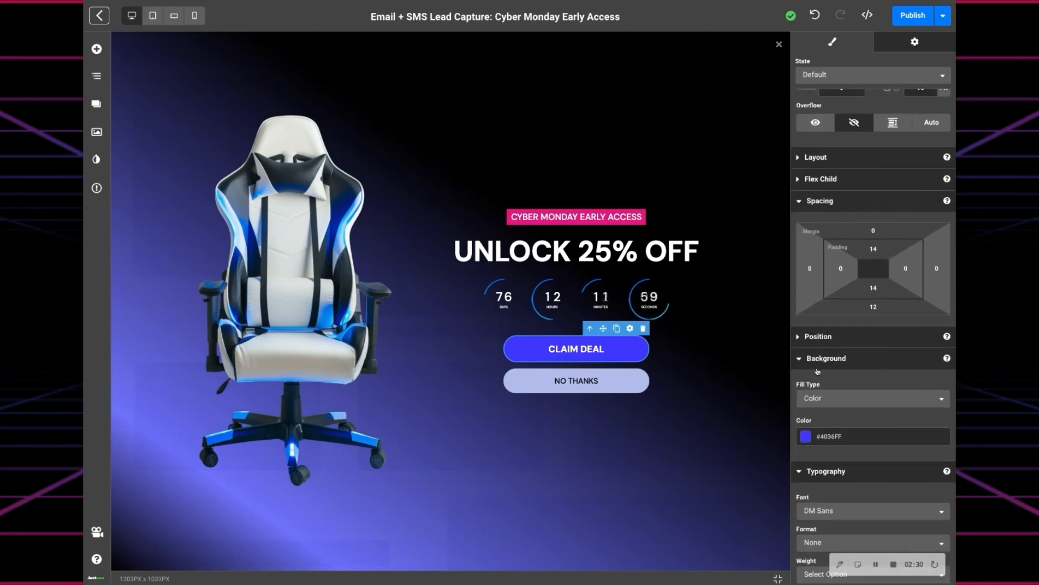
scroll(887, 384, "down", 1)
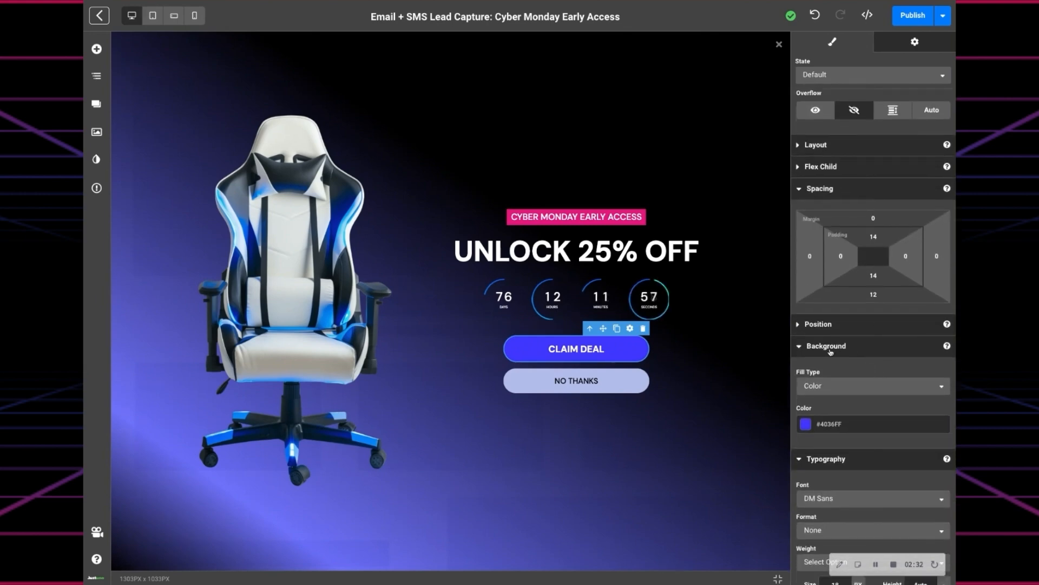
left_click(806, 424)
scroll(832, 519, "down", 2)
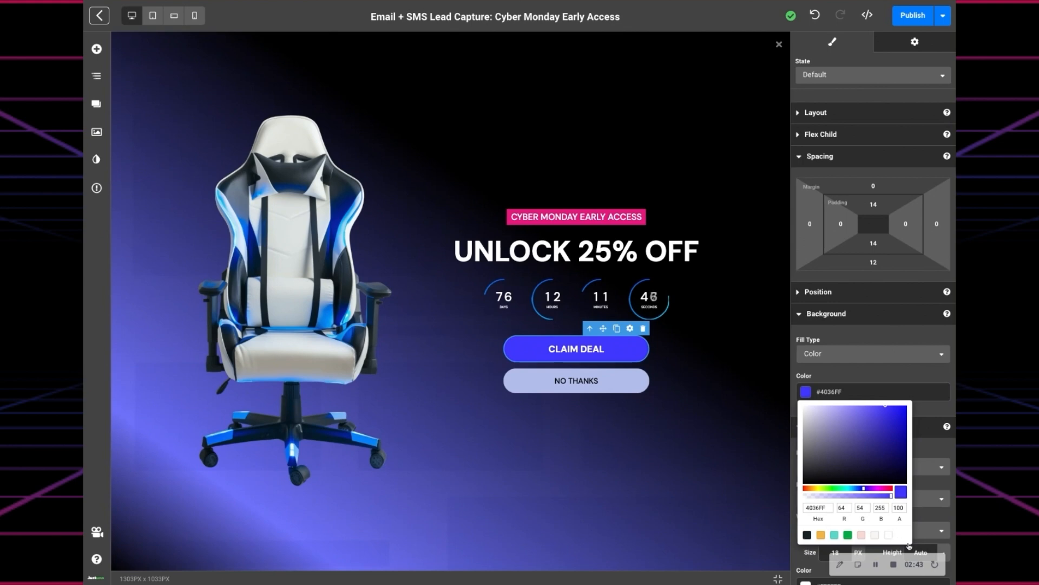
left_click(889, 534)
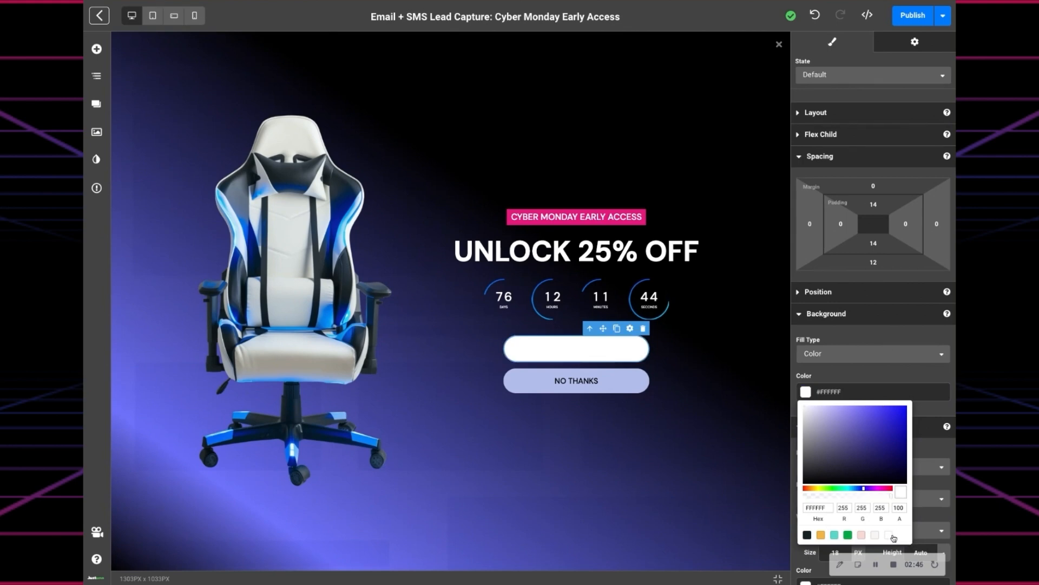
left_click(874, 536)
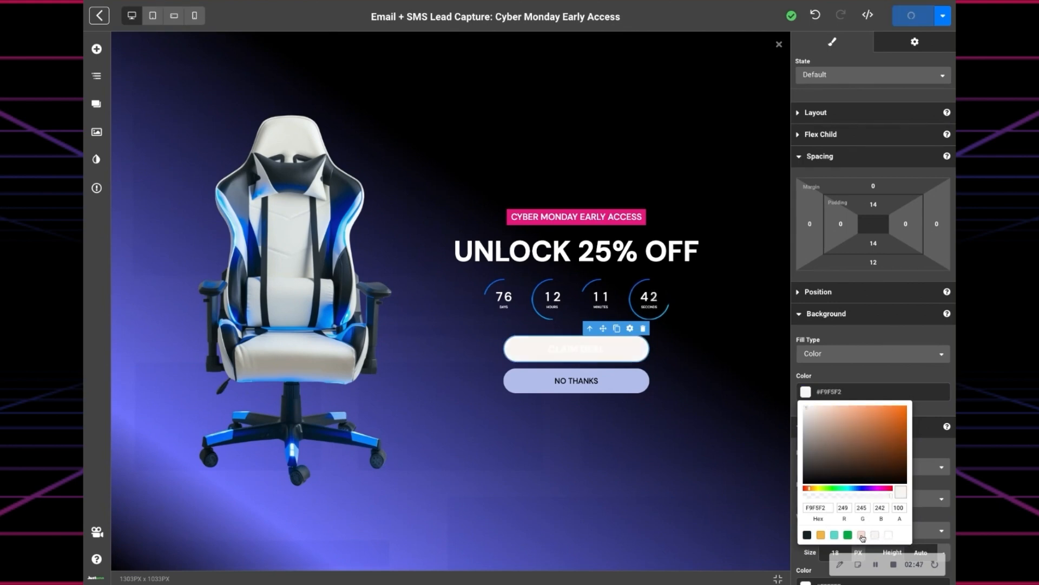
left_click(834, 535)
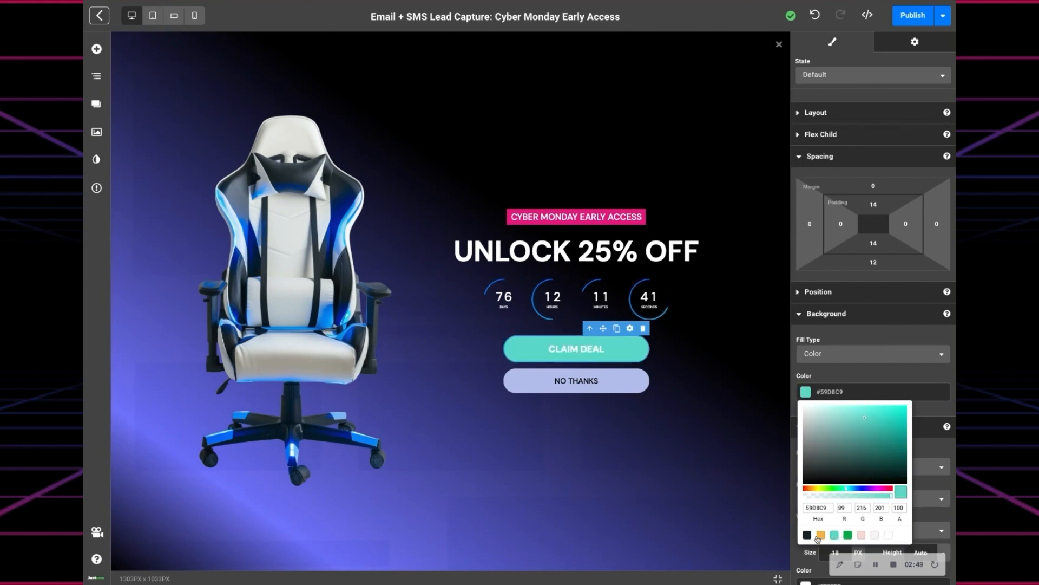
left_click(598, 380)
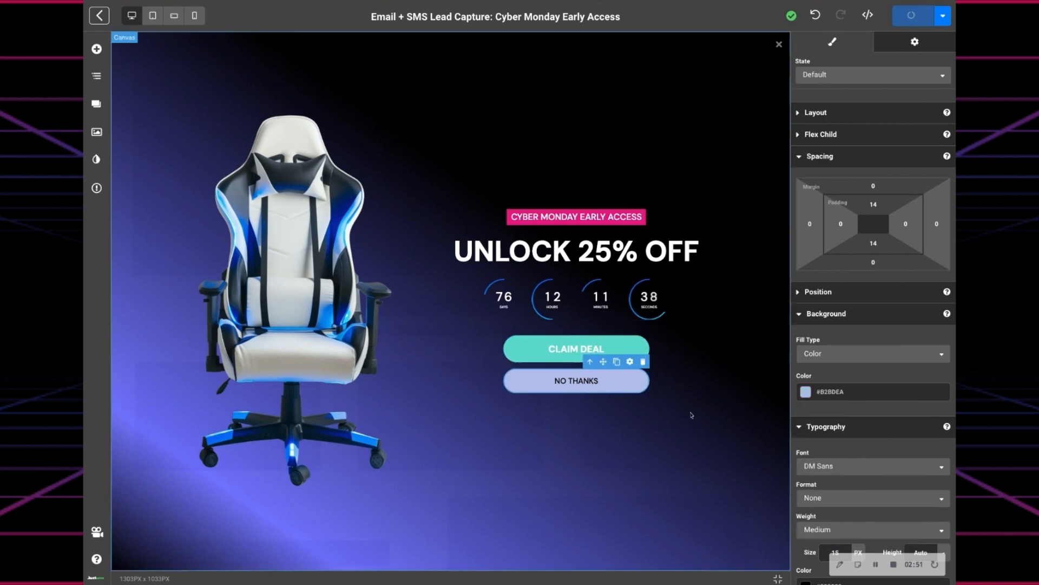
- Examine the click action settings of the Claim Deal button and the No Thanks button
left_click(570, 357)
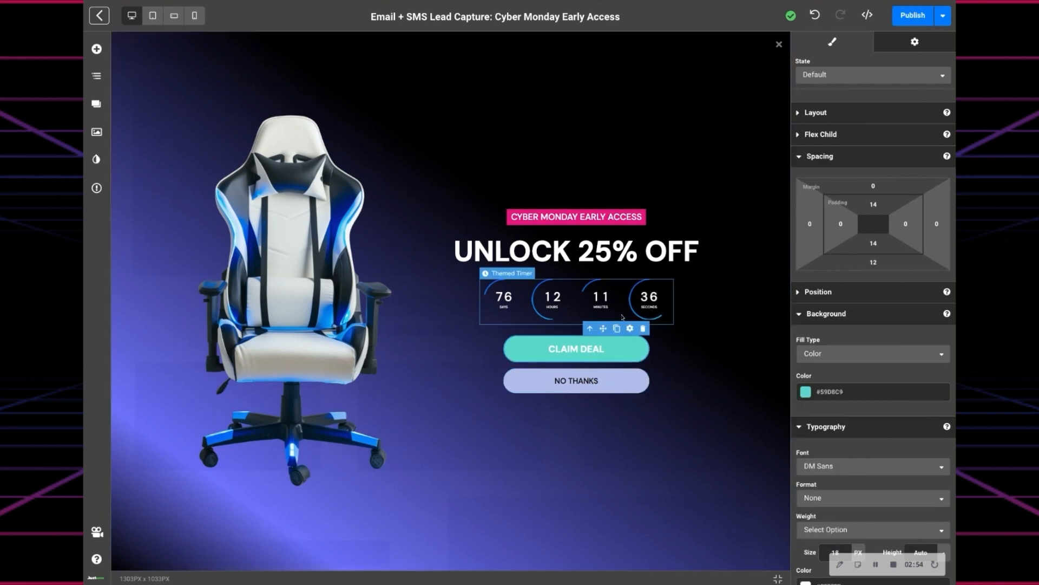
left_click(915, 43)
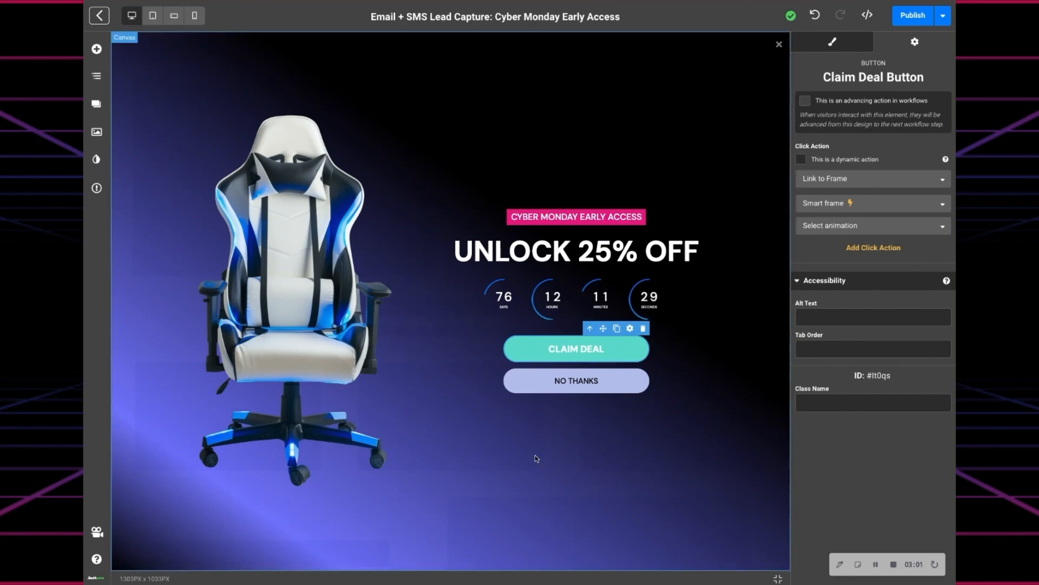
left_click(562, 385)
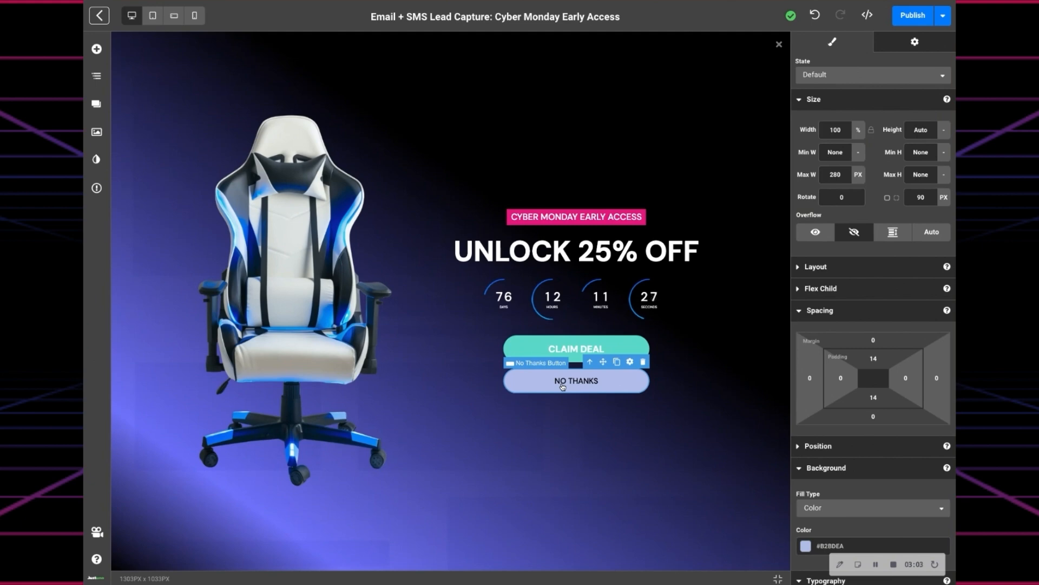
left_click(931, 43)
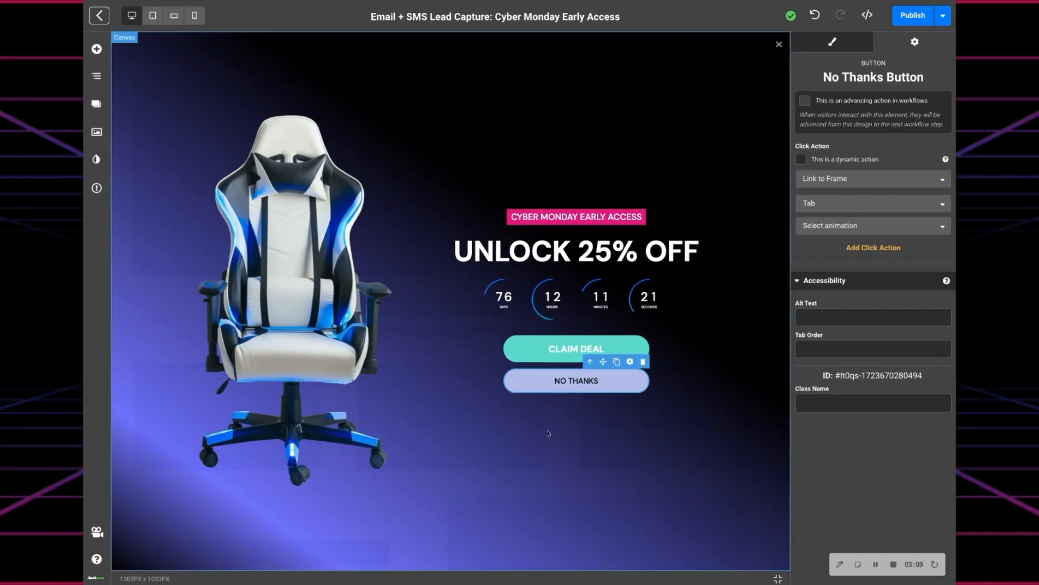
- Examine the Email Capture frame's email field settings and the Sign Up button's click and after-submit actions
left_click(95, 105)
left_click(158, 101)
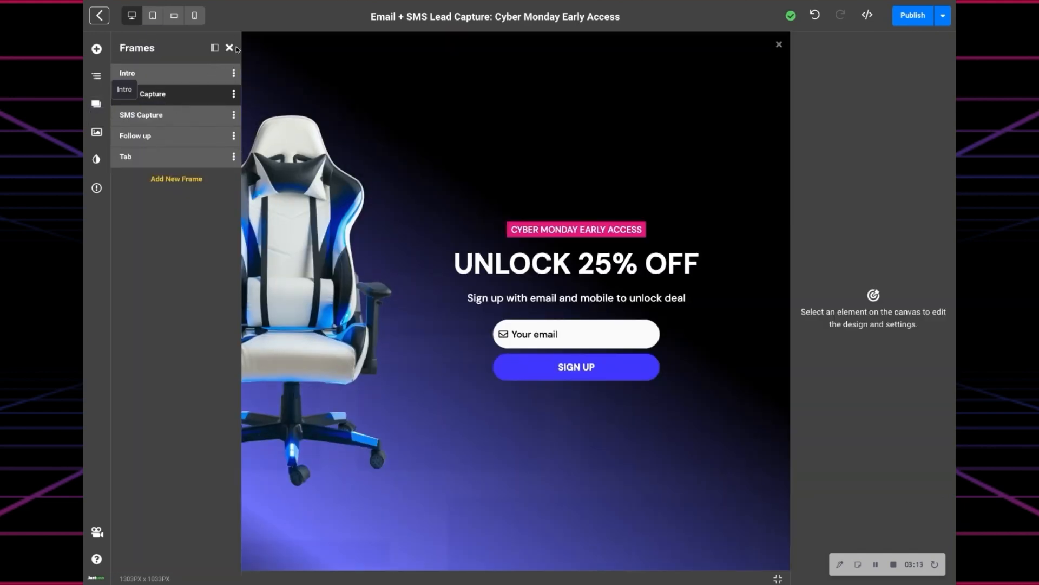
left_click(229, 48)
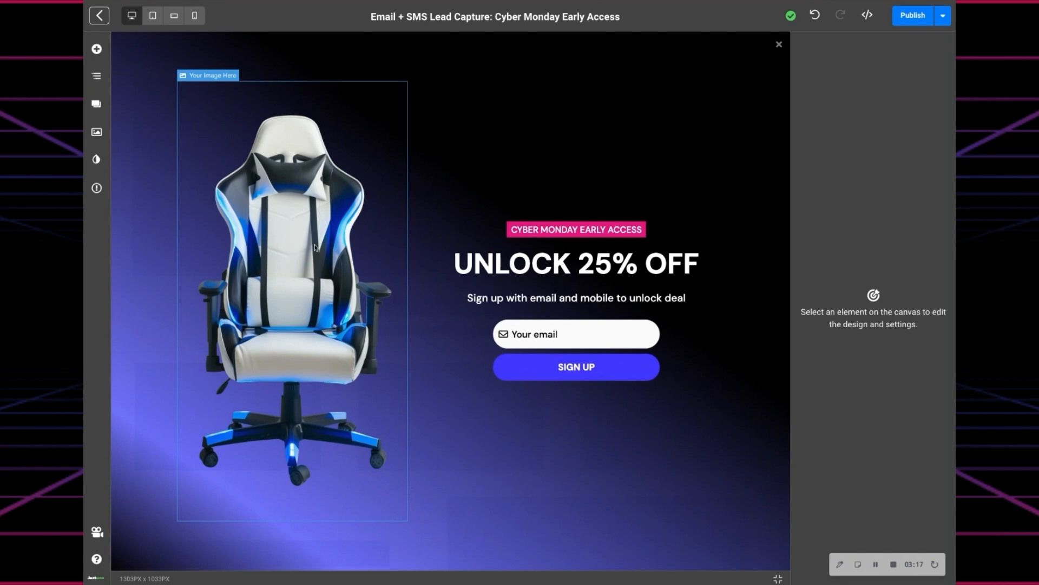
left_click(600, 299)
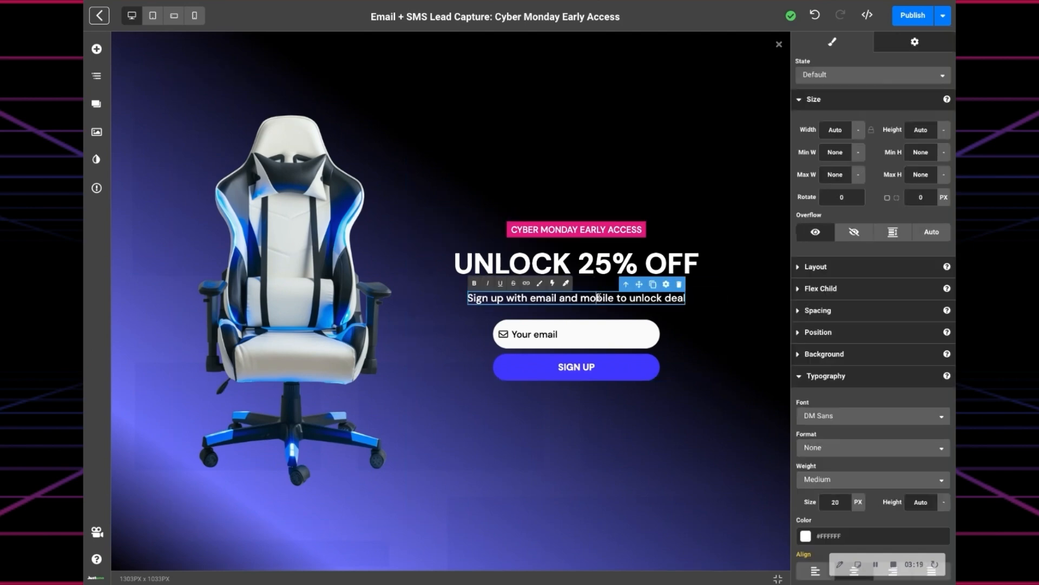
left_click(596, 335)
left_click(916, 43)
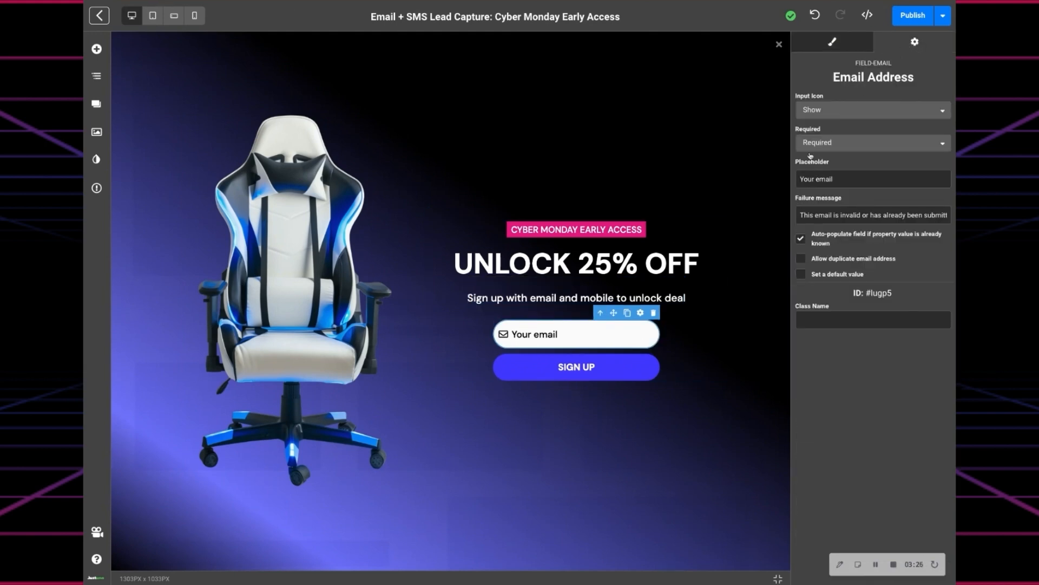
left_click(583, 373)
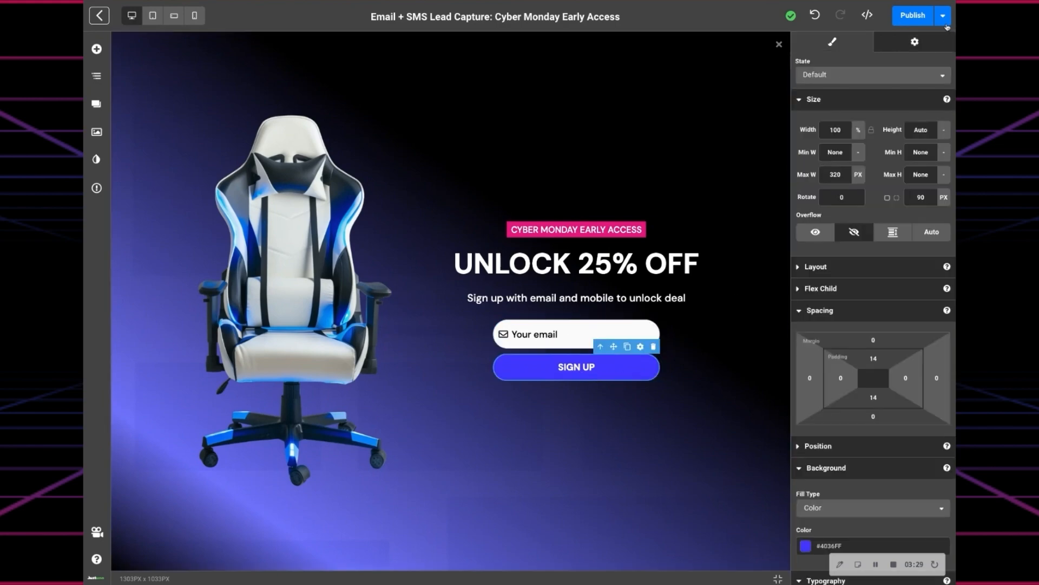
left_click(923, 42)
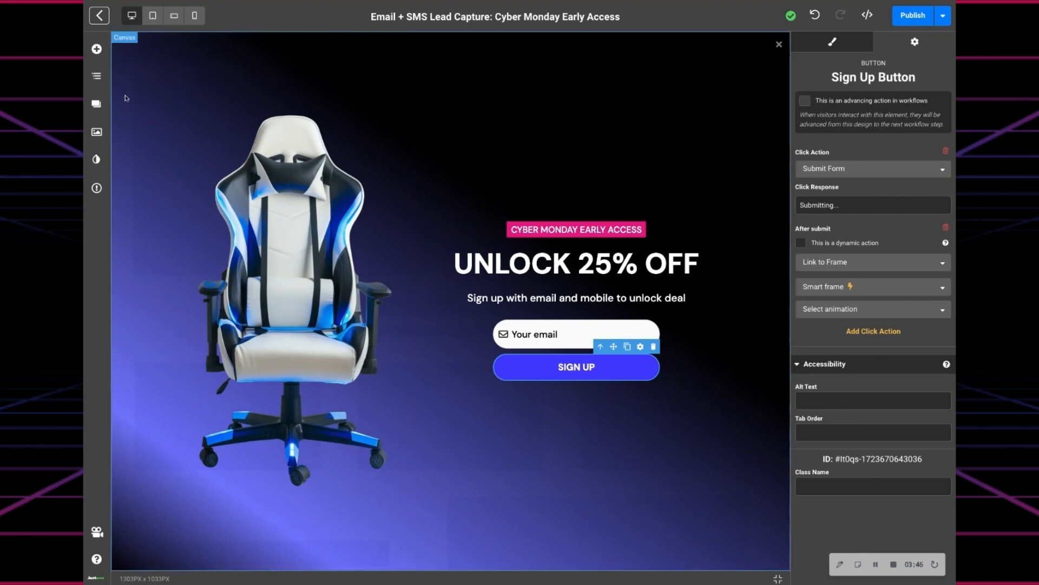
- Examine the SMS Capture frame's phone number field settings and the Finish button's click and after-submit actions
left_click(102, 108)
left_click(156, 115)
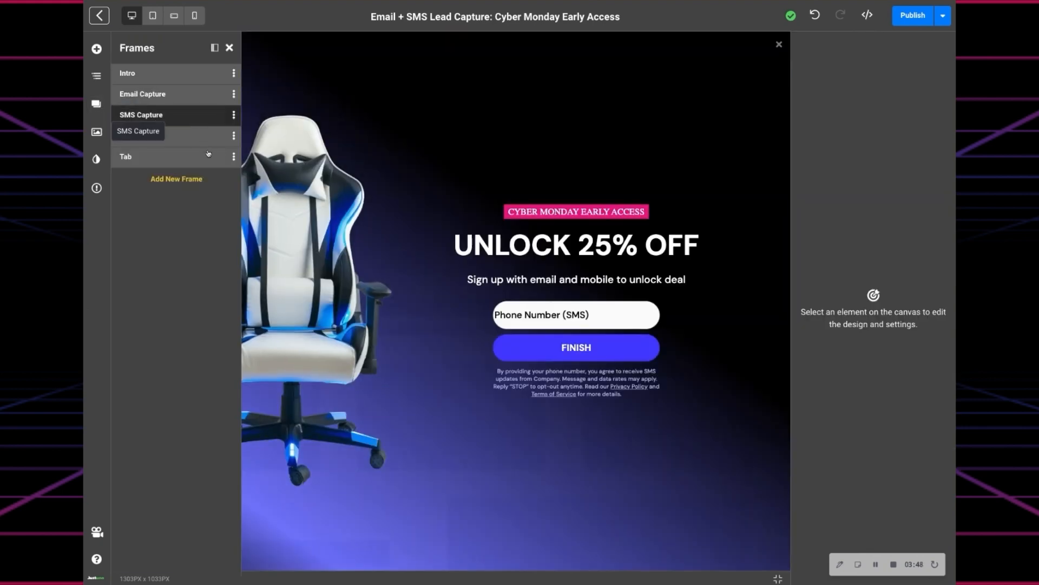
left_click(576, 314)
left_click(599, 316)
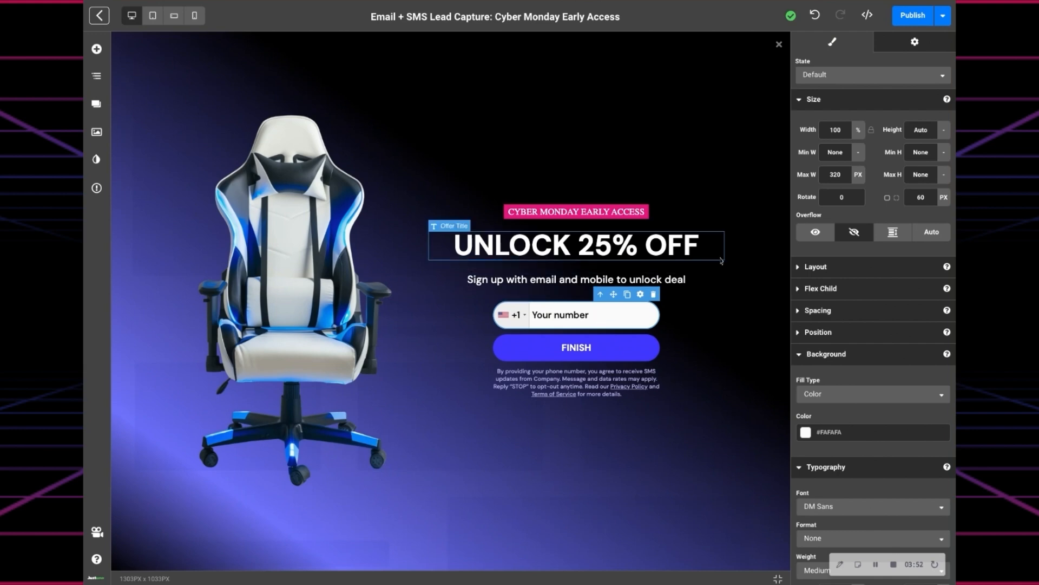
left_click(939, 50)
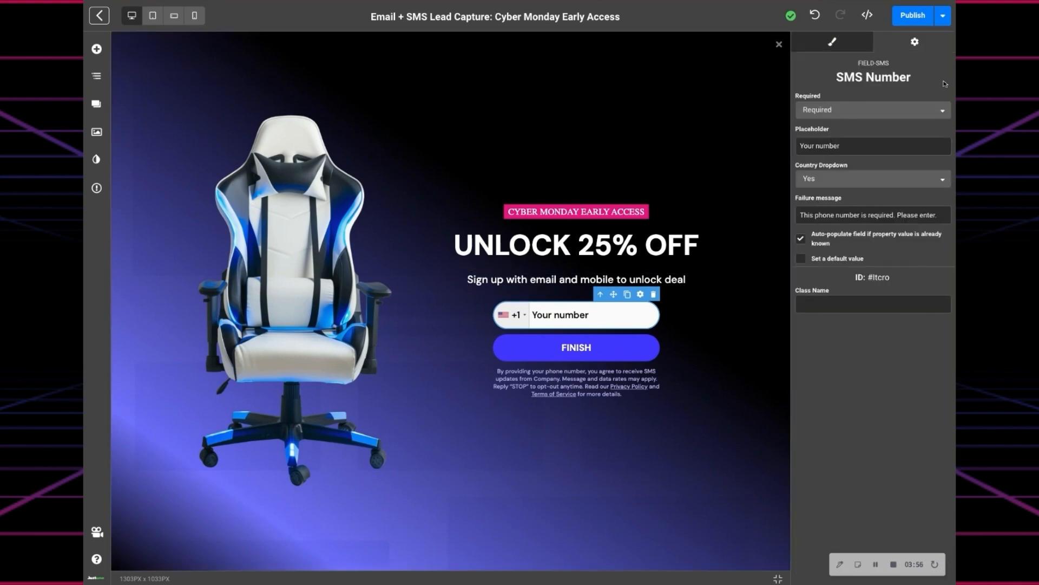
left_click(569, 347)
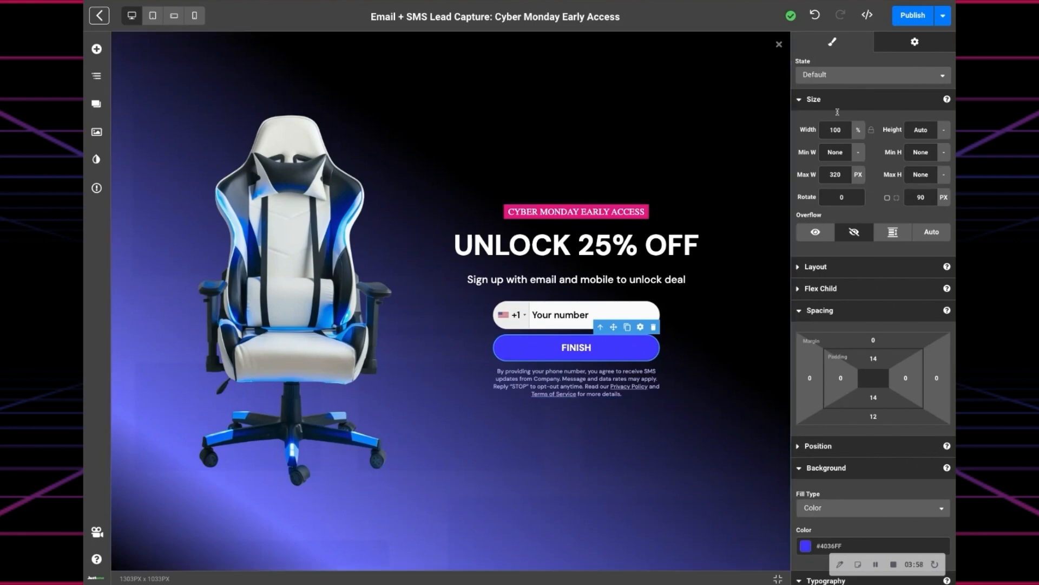
left_click(897, 49)
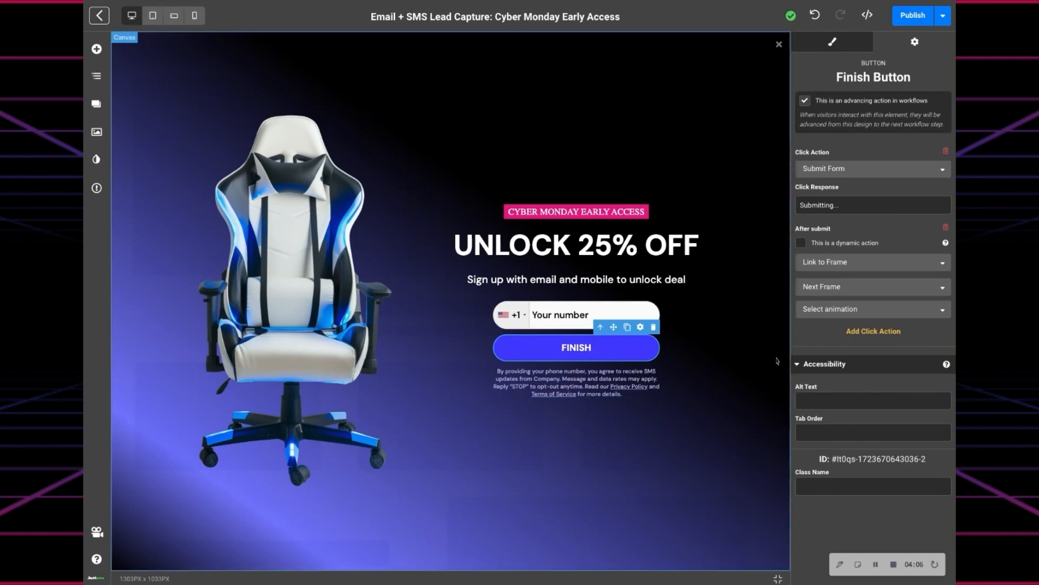
- Examine the link settings of Privacy Policy and Terms of Service in the SMS consent text
left_click(571, 385)
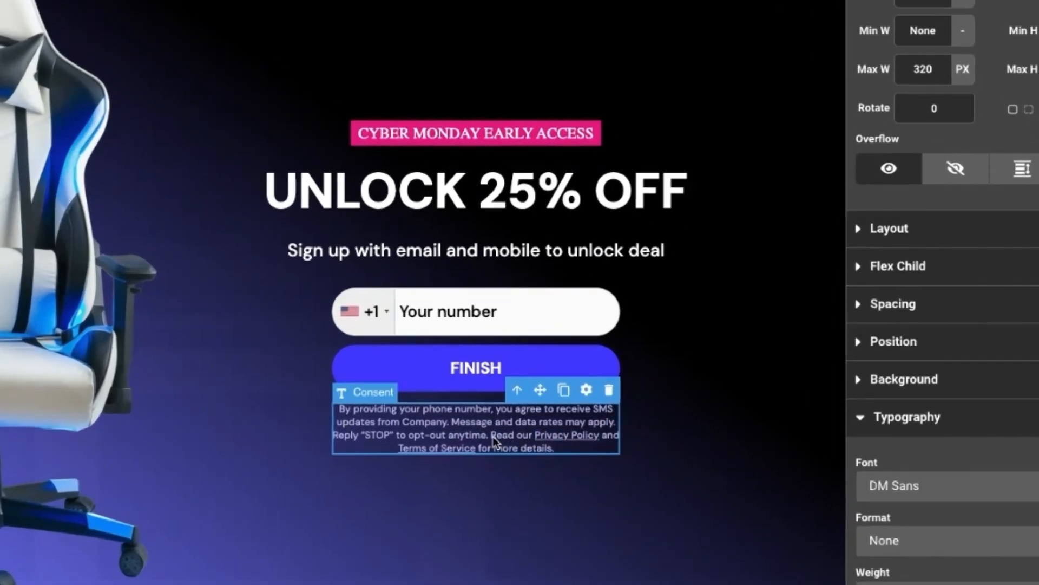
left_click(565, 436)
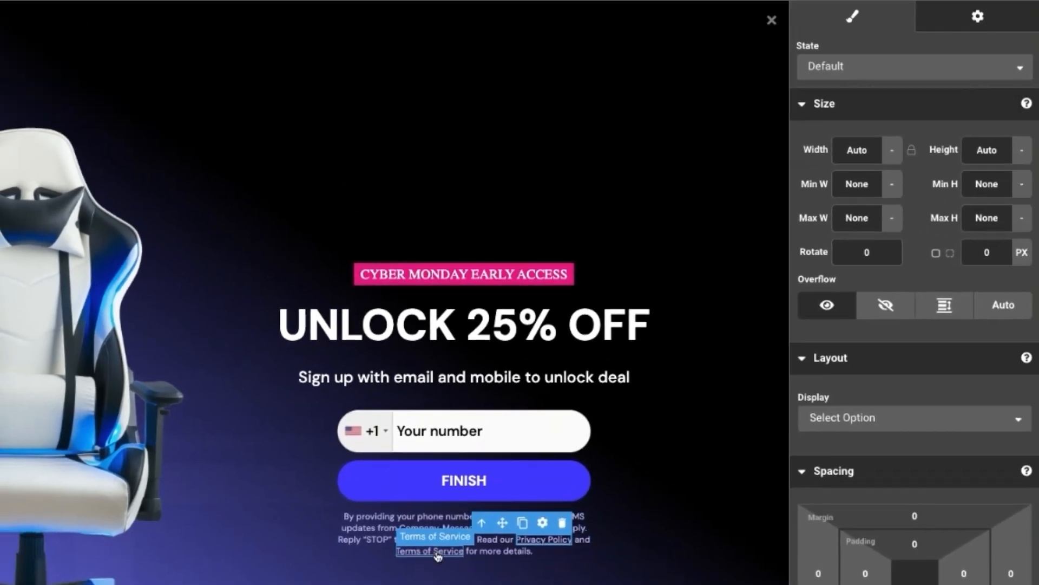
left_click(572, 437)
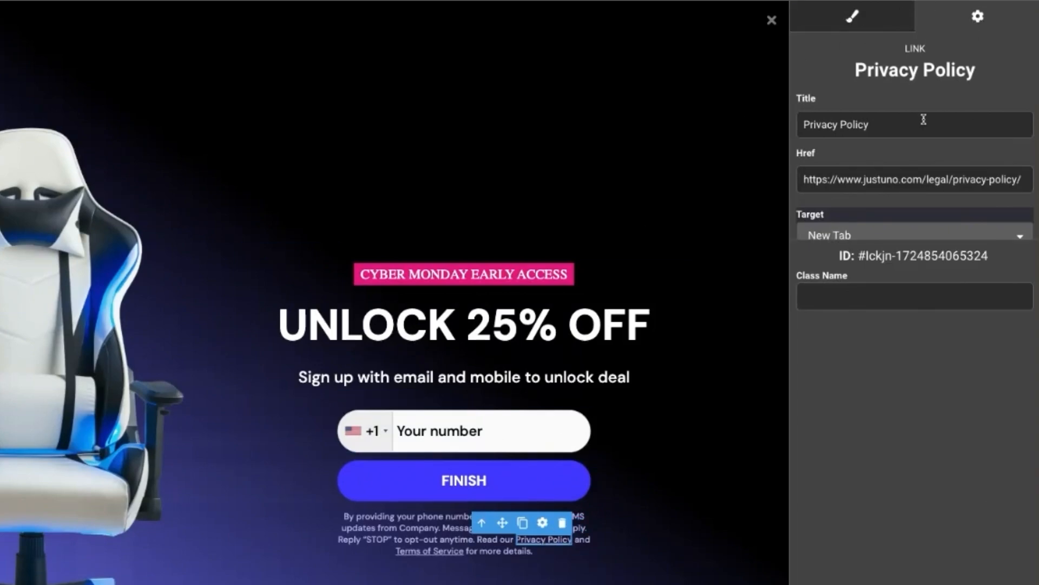
left_click_drag(840, 177, 1022, 180)
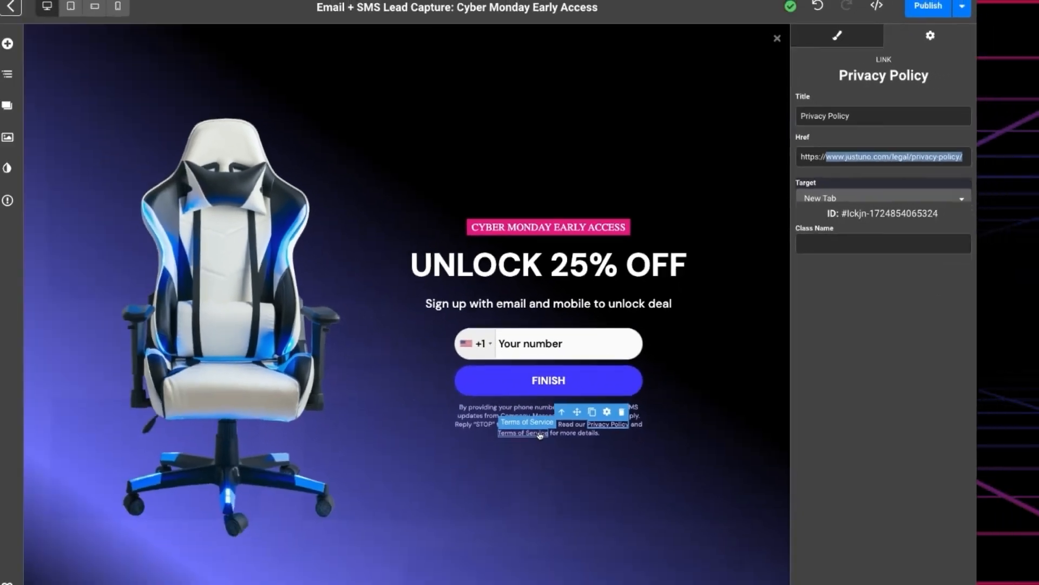
left_click(450, 551)
left_click(935, 48)
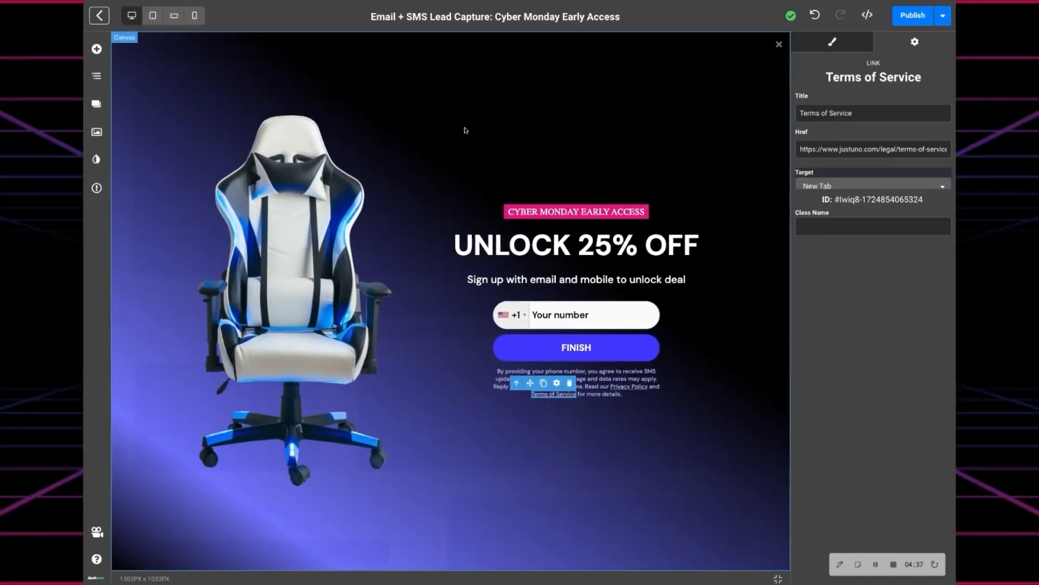
- Examine the Follow up frame's discount code settings and look through the available discounts
left_click(97, 106)
left_click(144, 136)
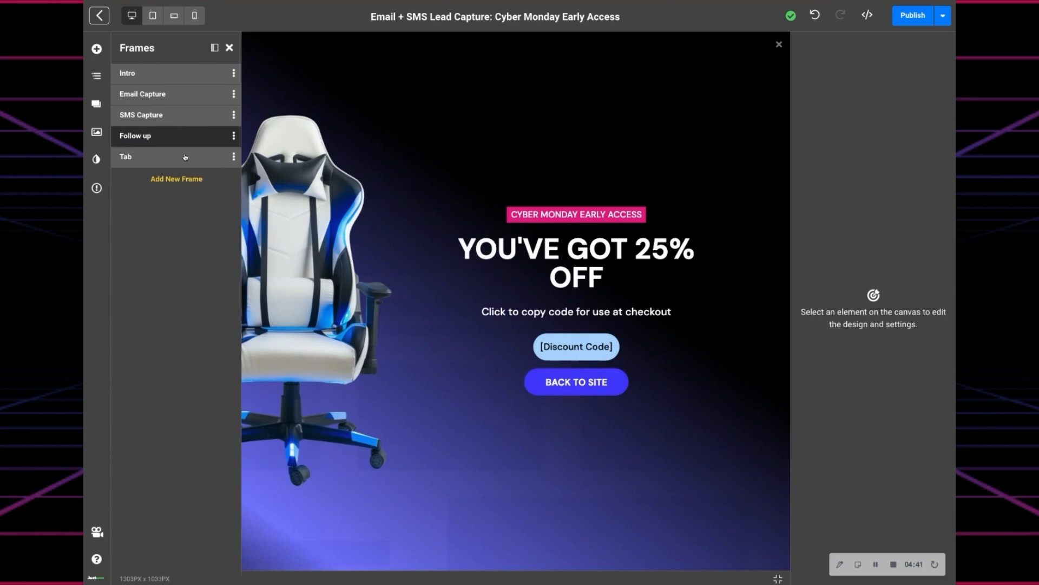
left_click(590, 354)
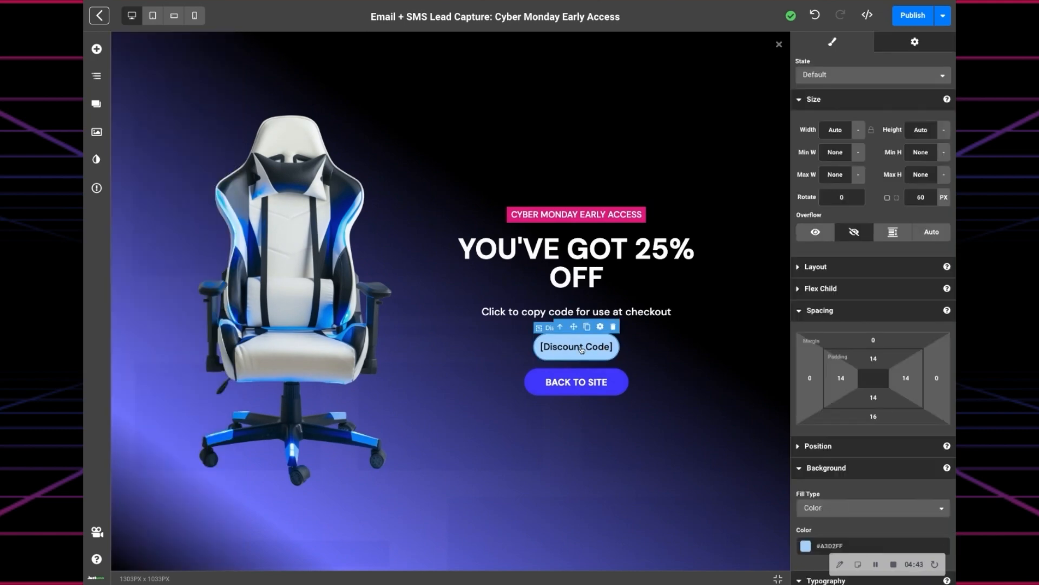
left_click(904, 46)
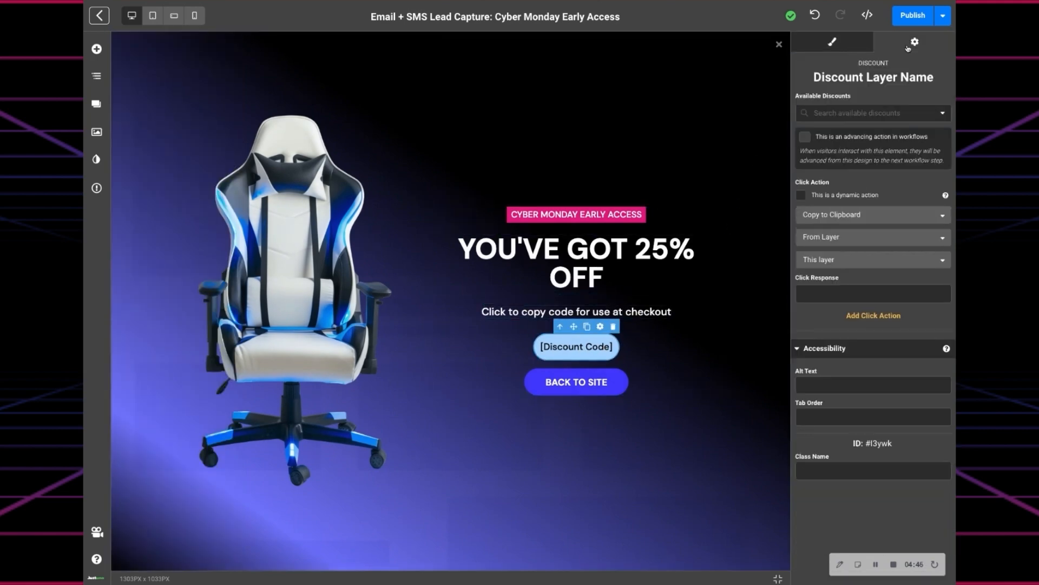
left_click(937, 113)
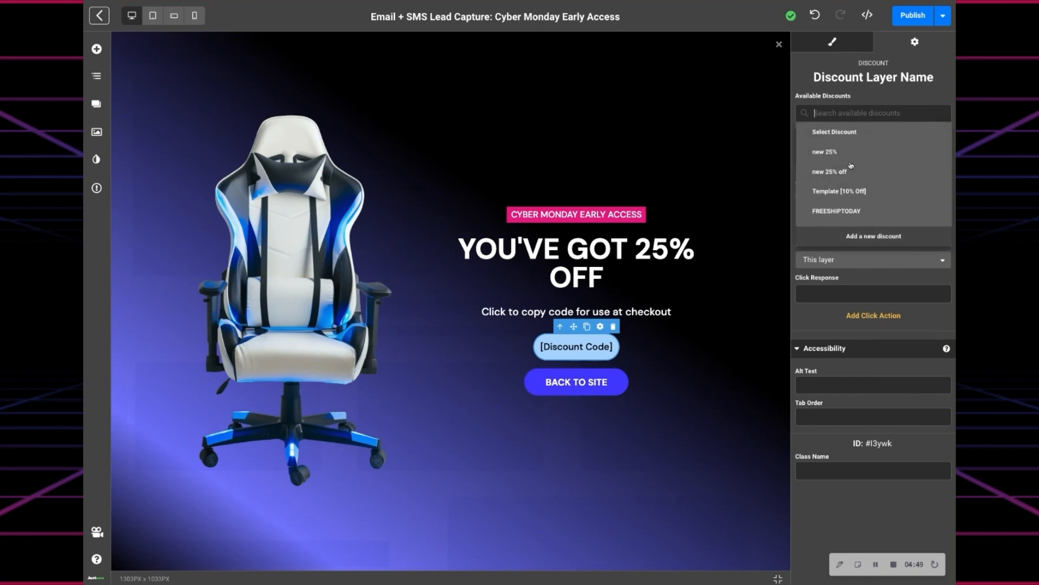
scroll(870, 177, "down", 1)
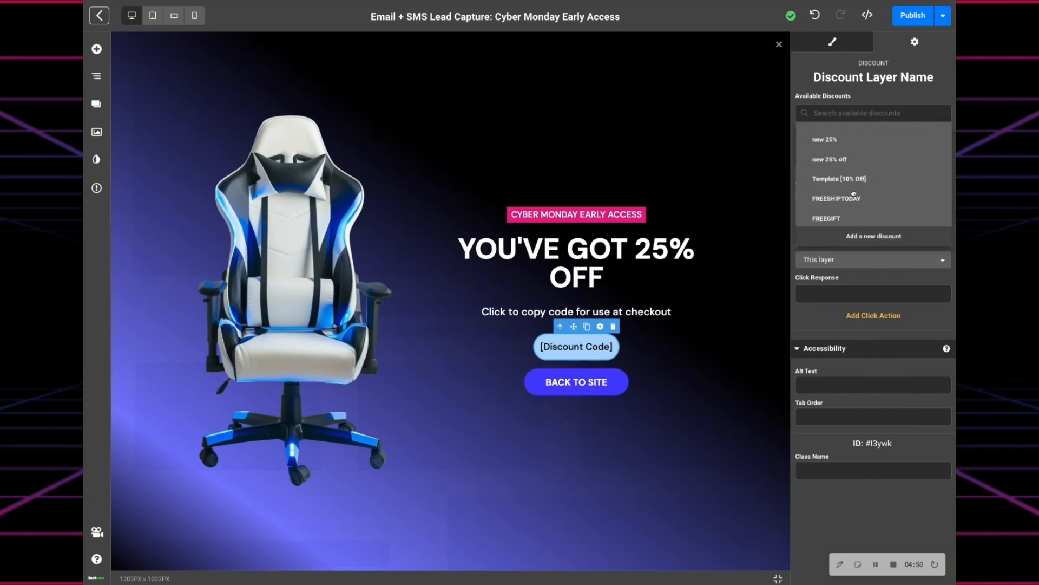
- Start a new discount and look through the Shopify store codes that can be synced
left_click(894, 243)
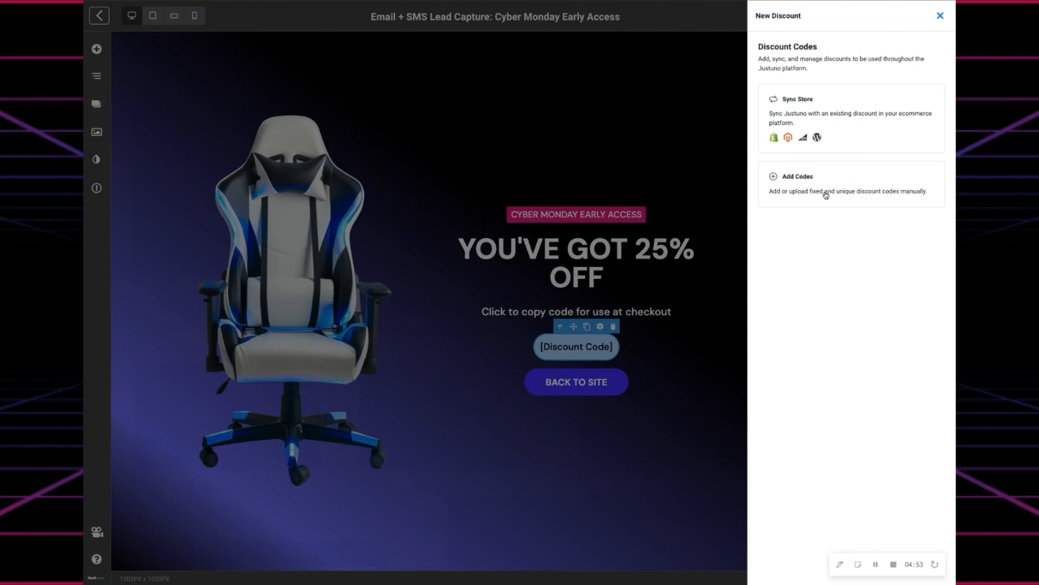
left_click(816, 117)
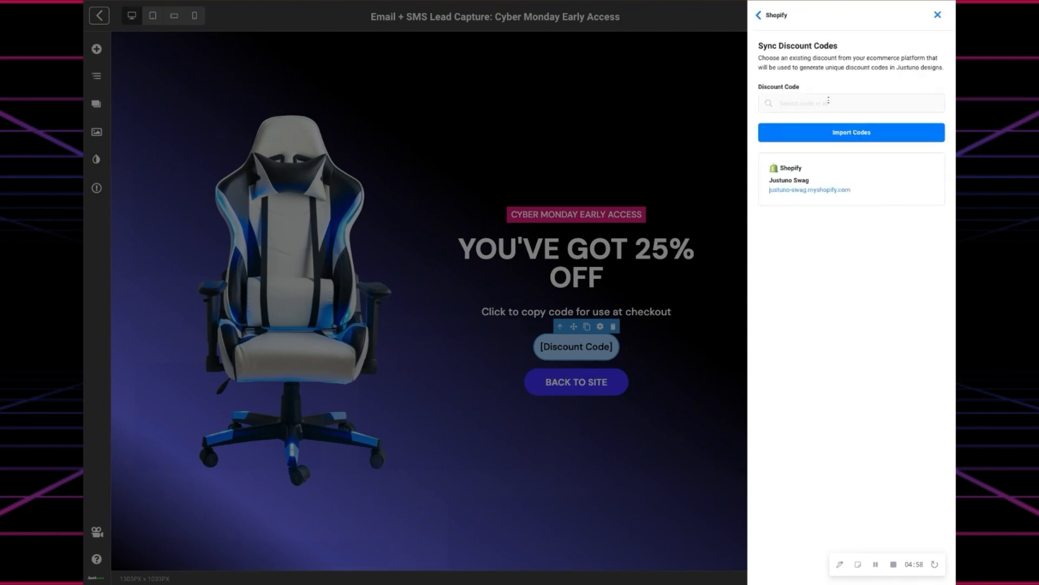
left_click(830, 104)
scroll(836, 176, "down", 10)
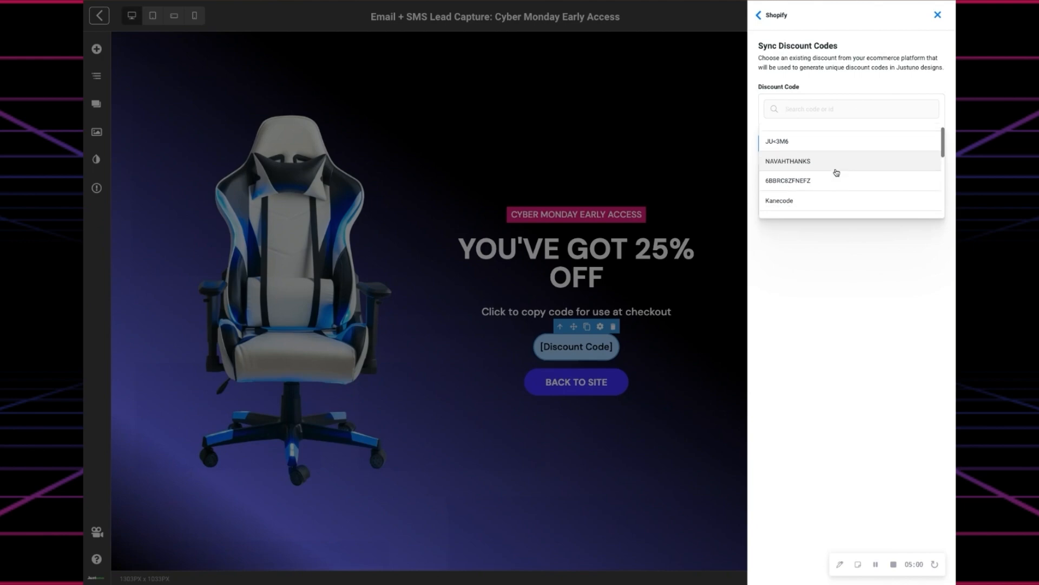
left_click(885, 276)
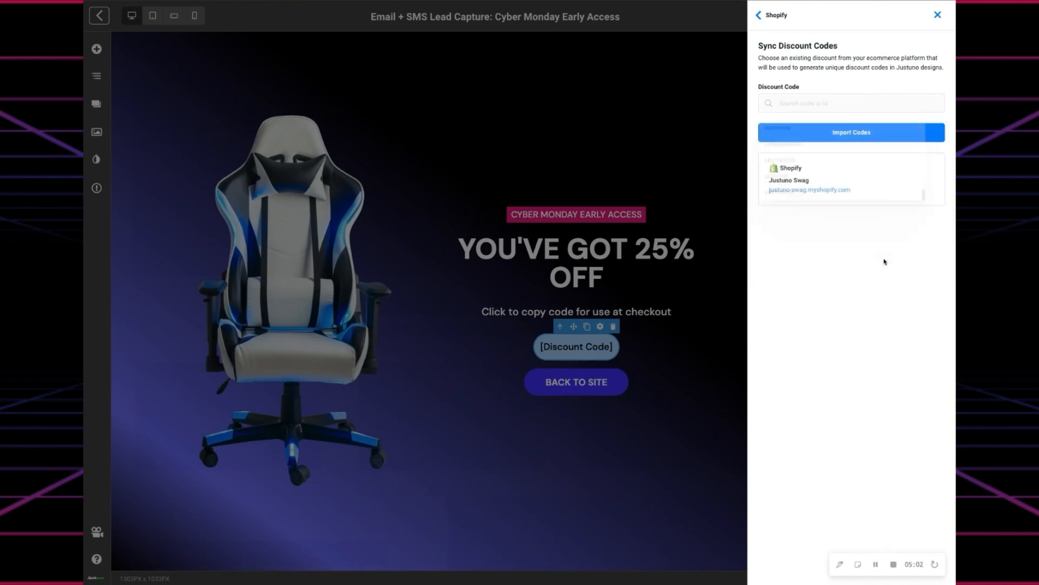
left_click(757, 16)
left_click(757, 16)
- Manually add a fixed code discount named new25 with 25 percent off for the discount code element
left_click(819, 195)
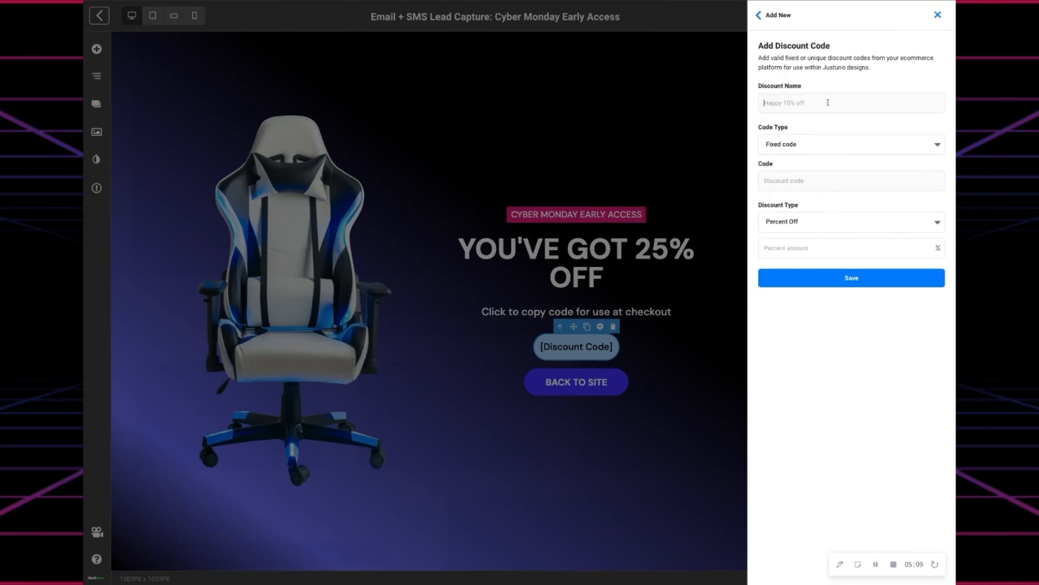
type("new25new")
left_click(805, 244)
type("25")
left_click(833, 282)
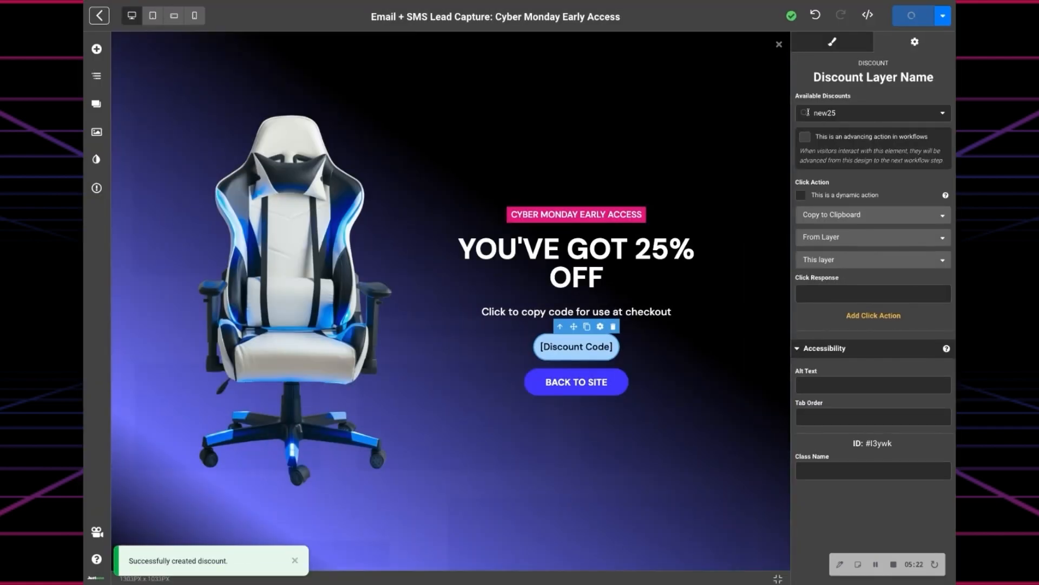
- Examine the click action settings of the Back to Site button on the Follow up frame
left_click(584, 385)
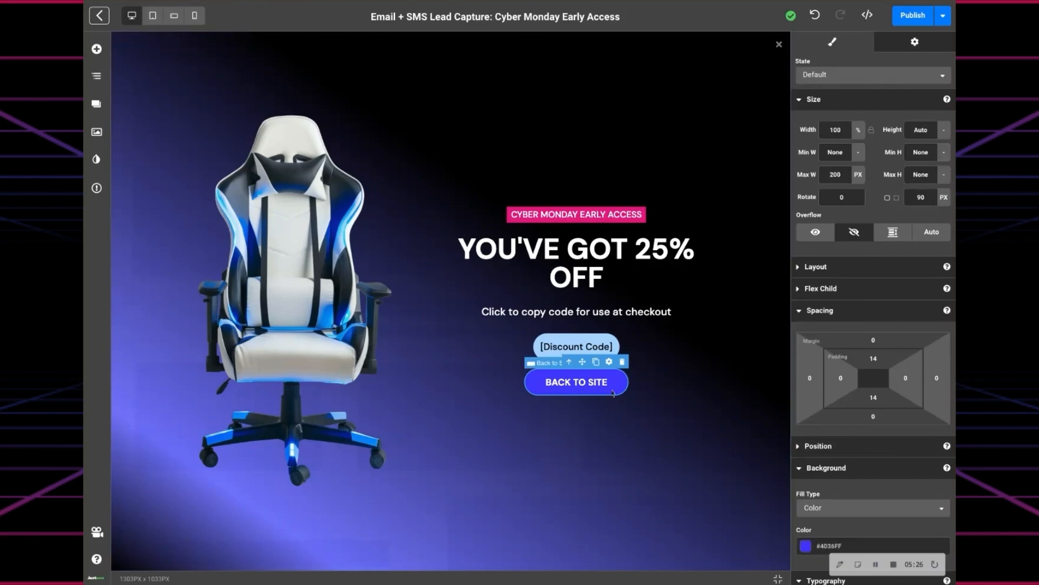
left_click(930, 41)
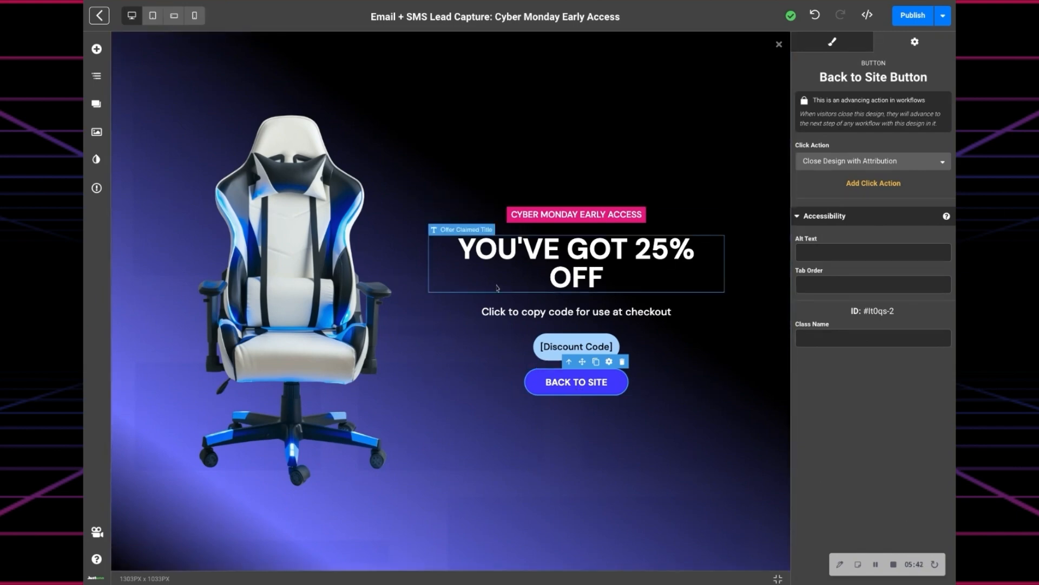
- Examine the Tab frame's Get Early Access tab, including its text styling, close button, and canvas shape and position settings
left_click(96, 104)
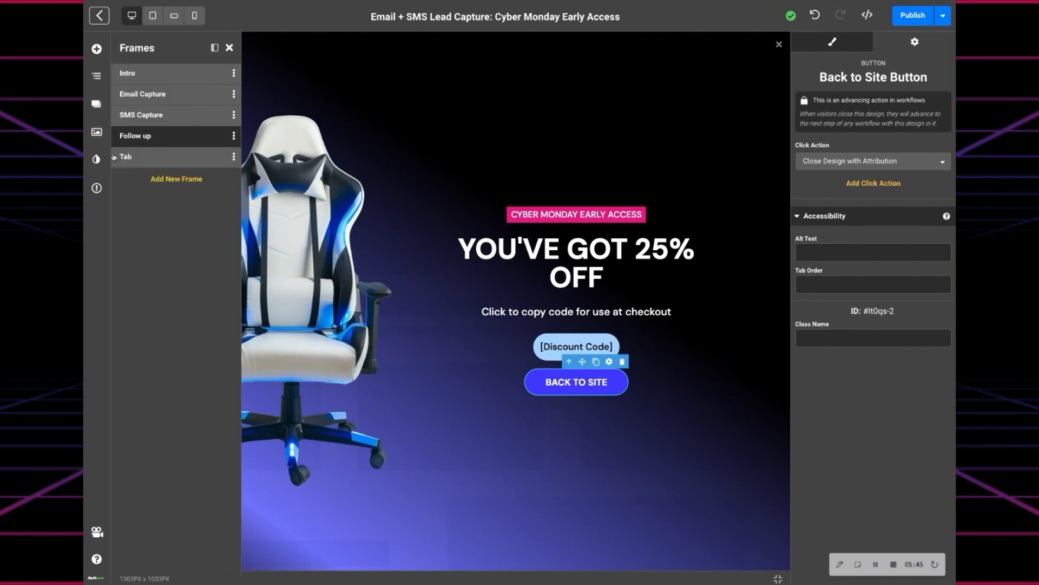
left_click(123, 156)
left_click(230, 48)
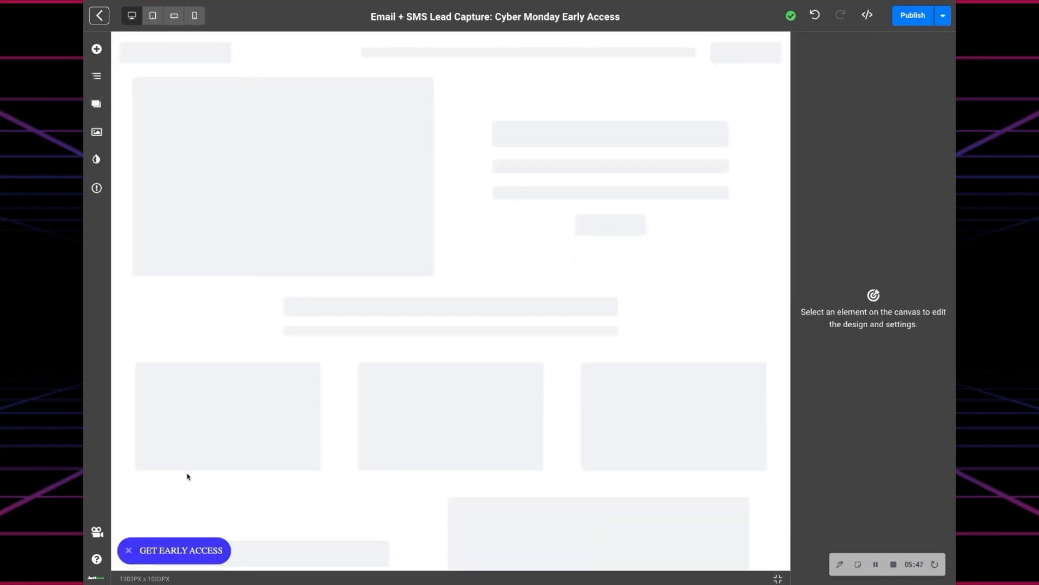
left_click(190, 552)
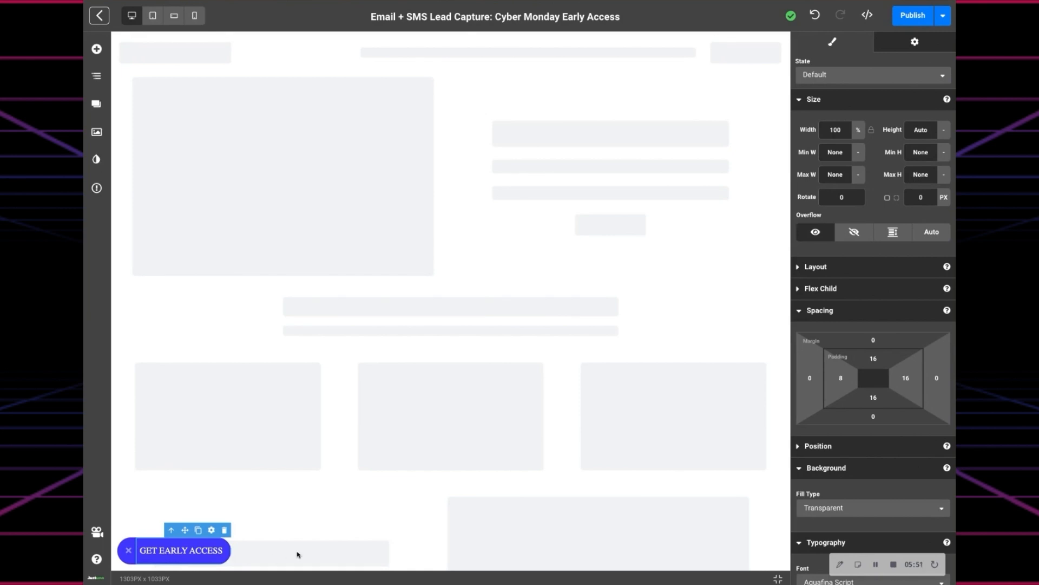
scroll(902, 355, "down", 6)
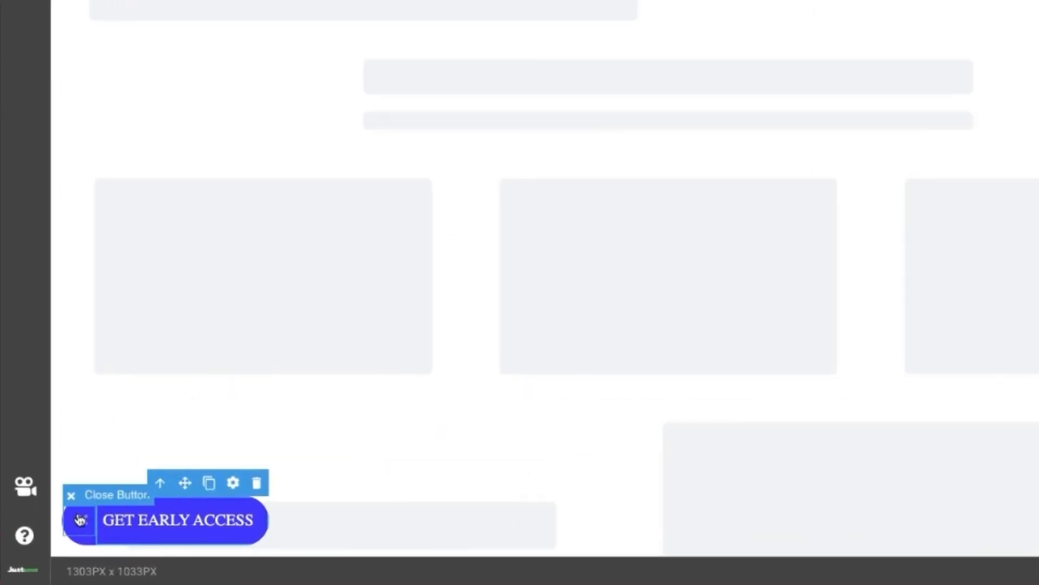
left_click(161, 489)
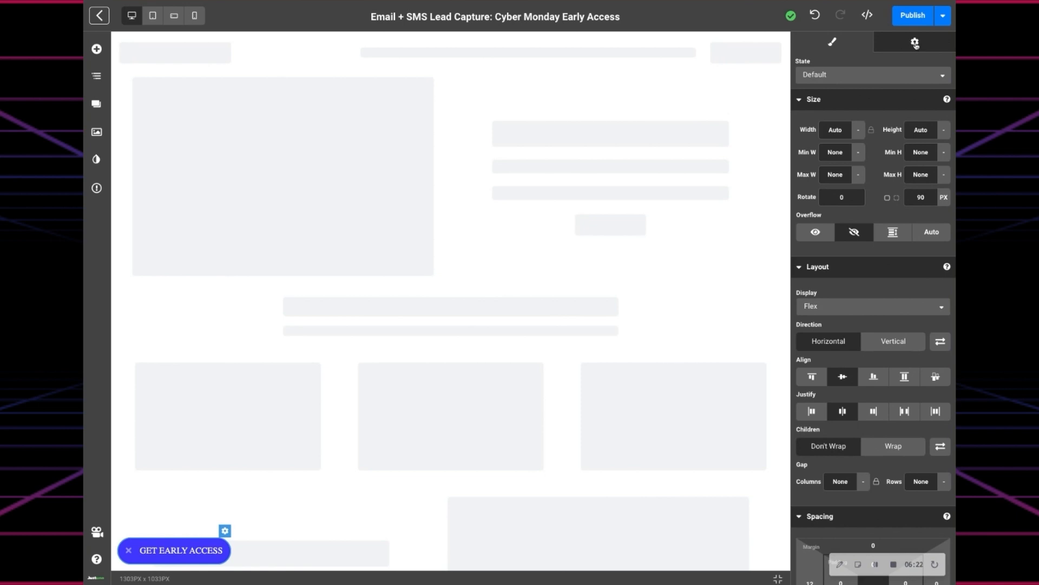
left_click(915, 42)
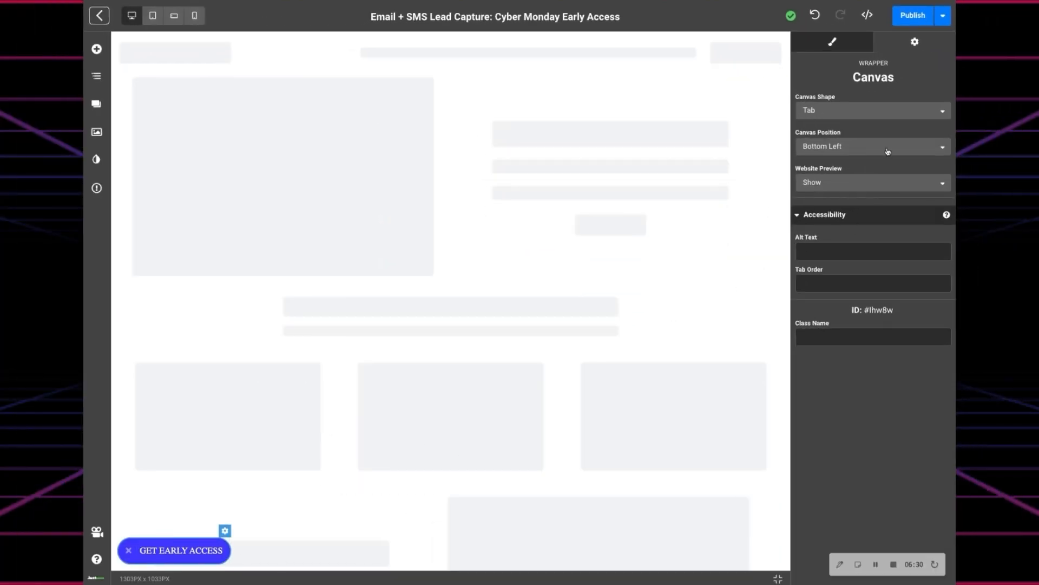
- Position the Tab frame's Get Early Access tab at Bottom Right and set its right margin to 16 px
left_click(887, 151)
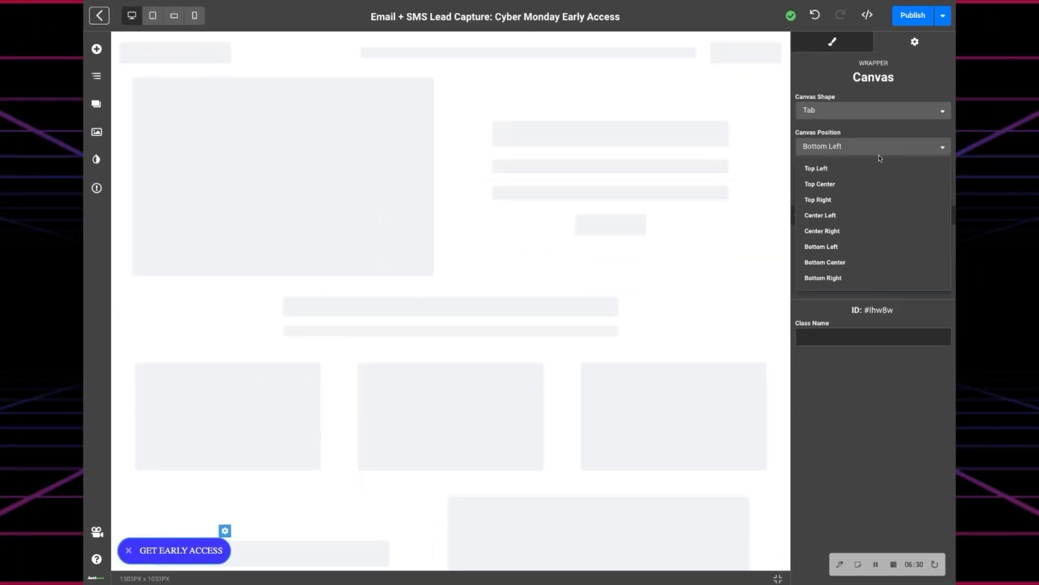
left_click(878, 279)
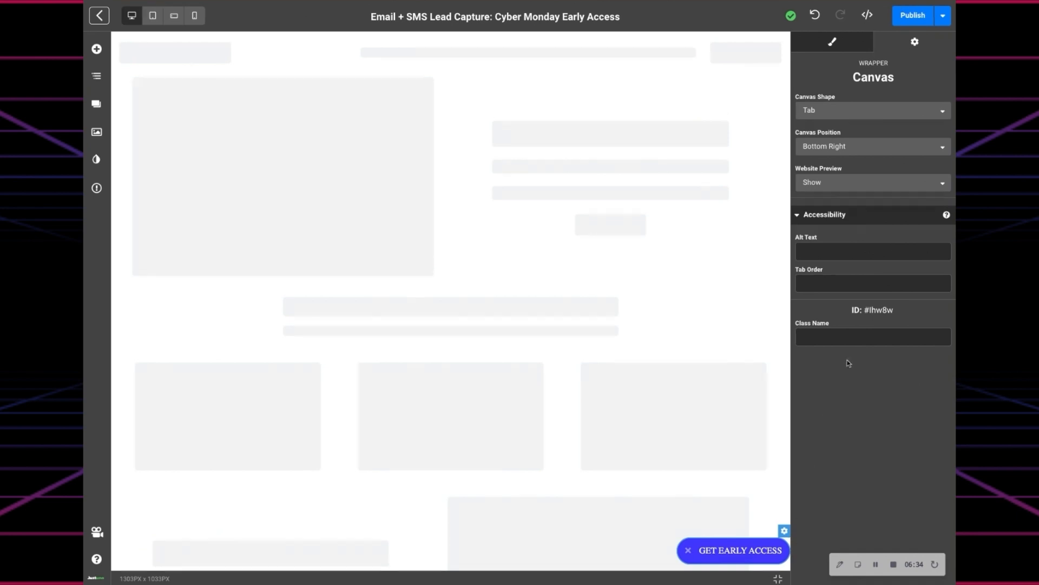
left_click(840, 46)
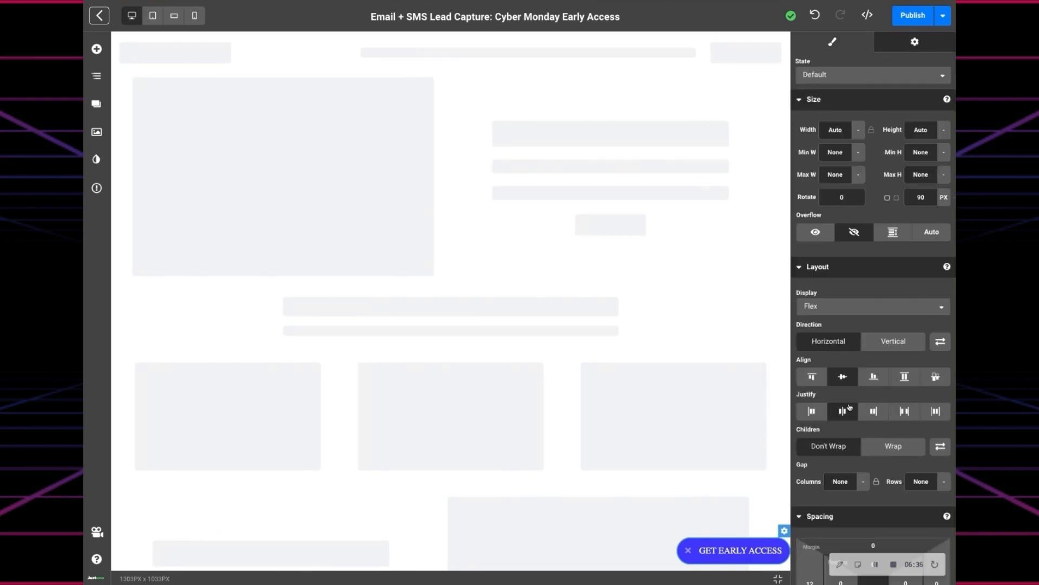
scroll(862, 351, "down", 5)
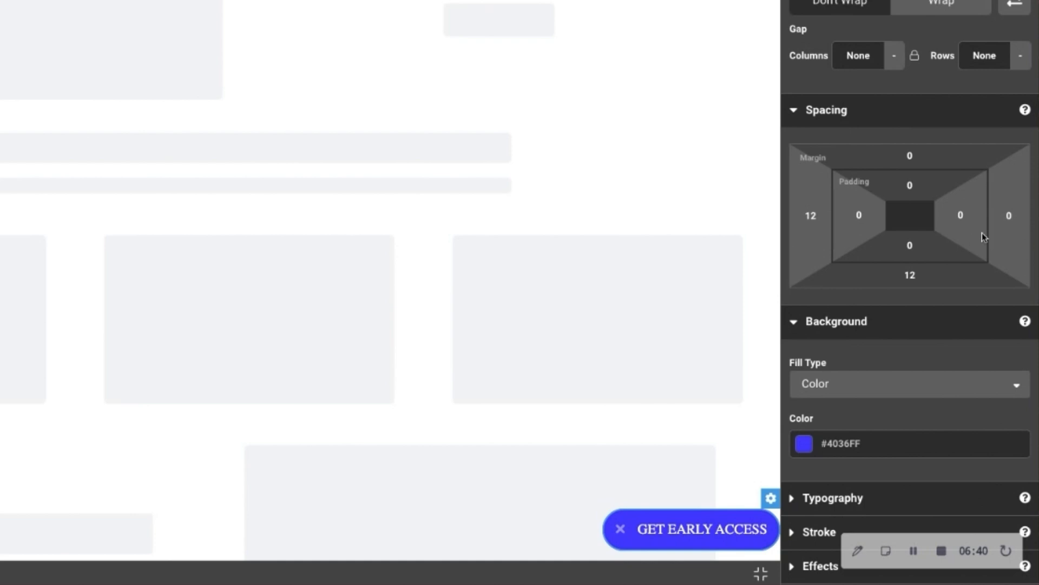
left_click(1009, 216)
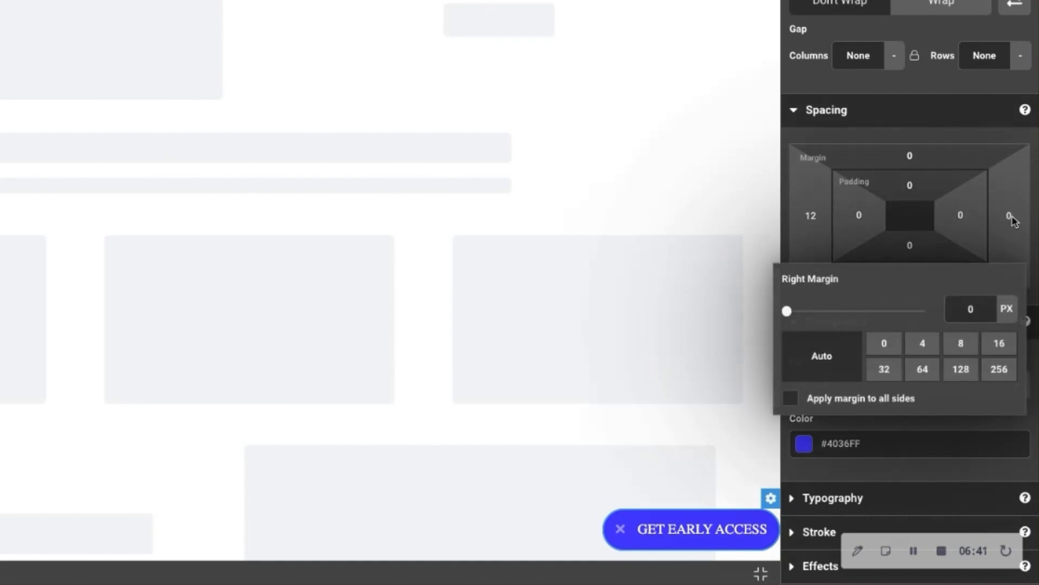
left_click(999, 343)
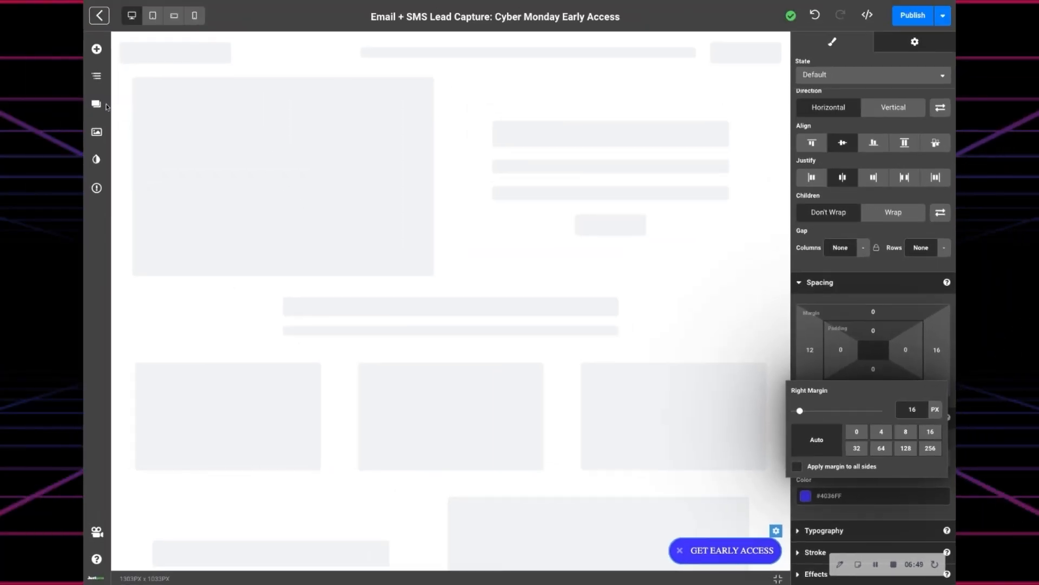
- Check the Intro frame's layout at the tablet, mobile landscape and mobile portrait sizes
left_click(96, 104)
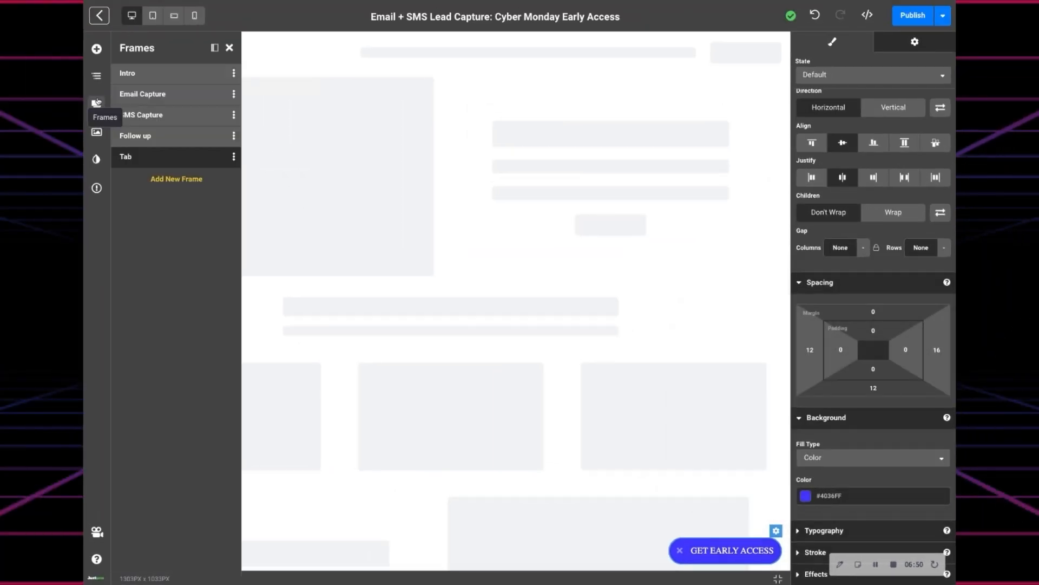
left_click(140, 73)
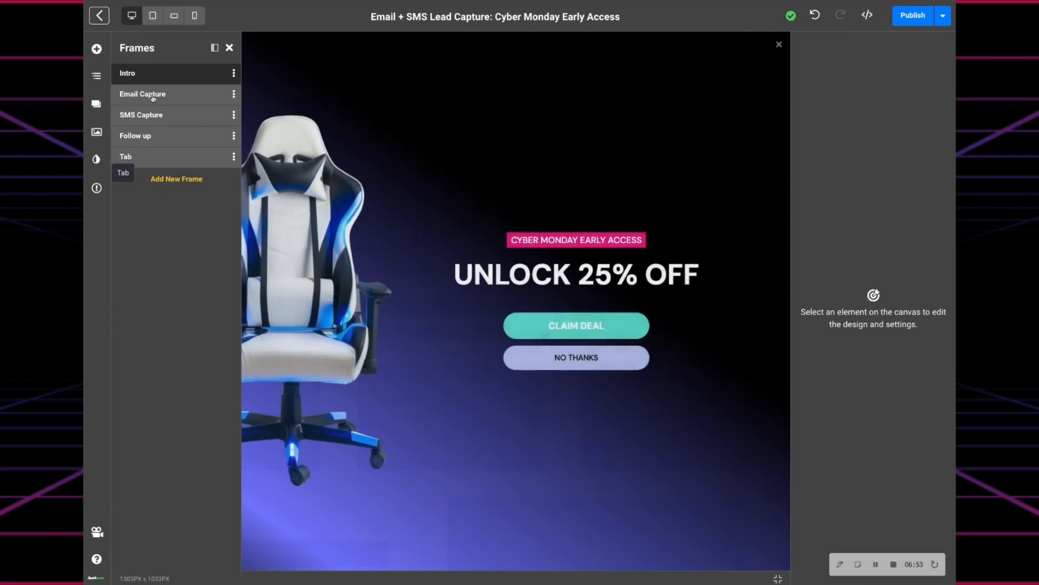
left_click(230, 49)
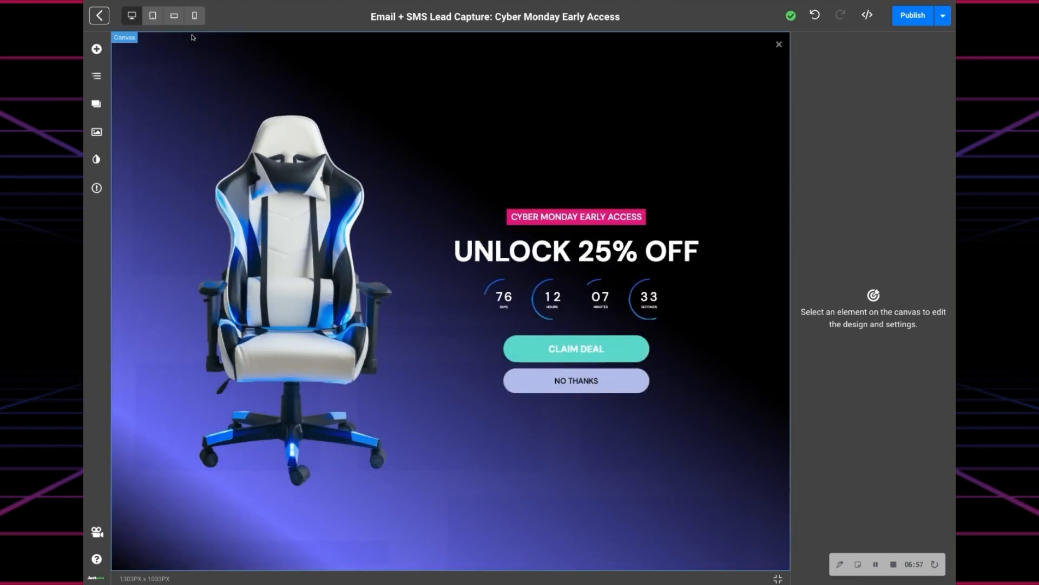
left_click(154, 18)
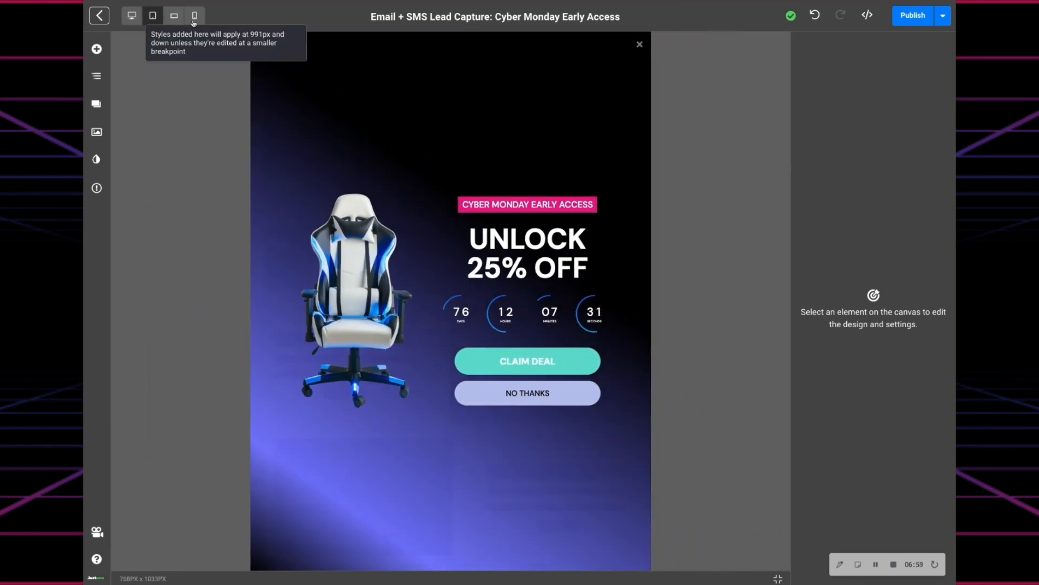
left_click(182, 18)
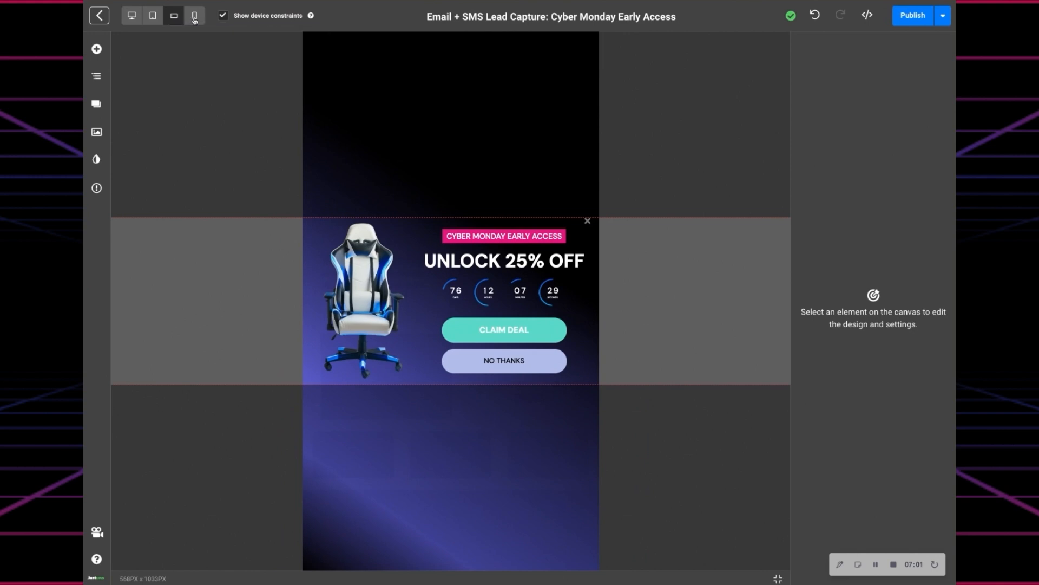
left_click(194, 15)
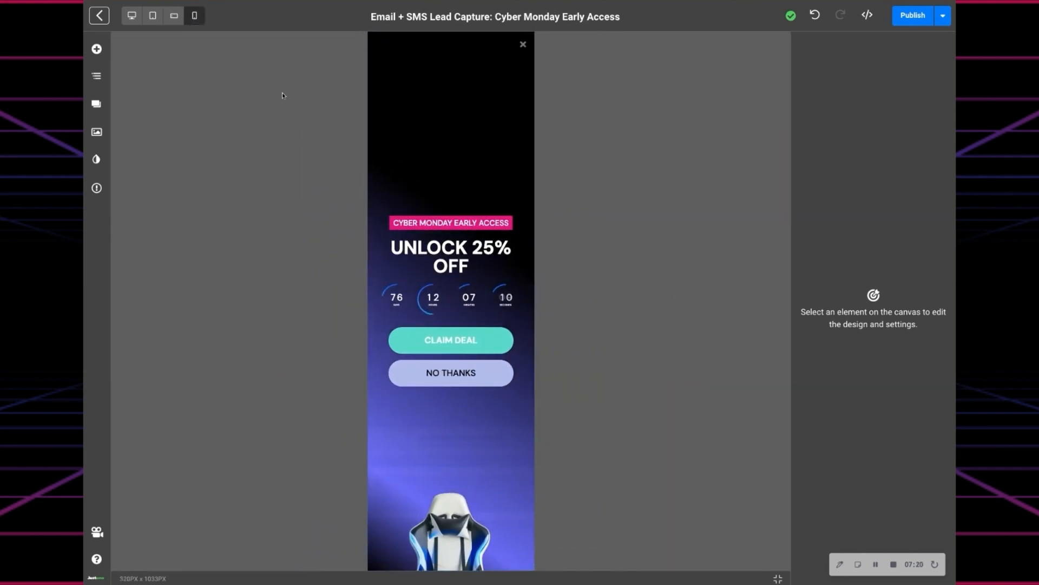
- Publish the Cyber Monday Early Access design and return to its workflow
left_click(922, 22)
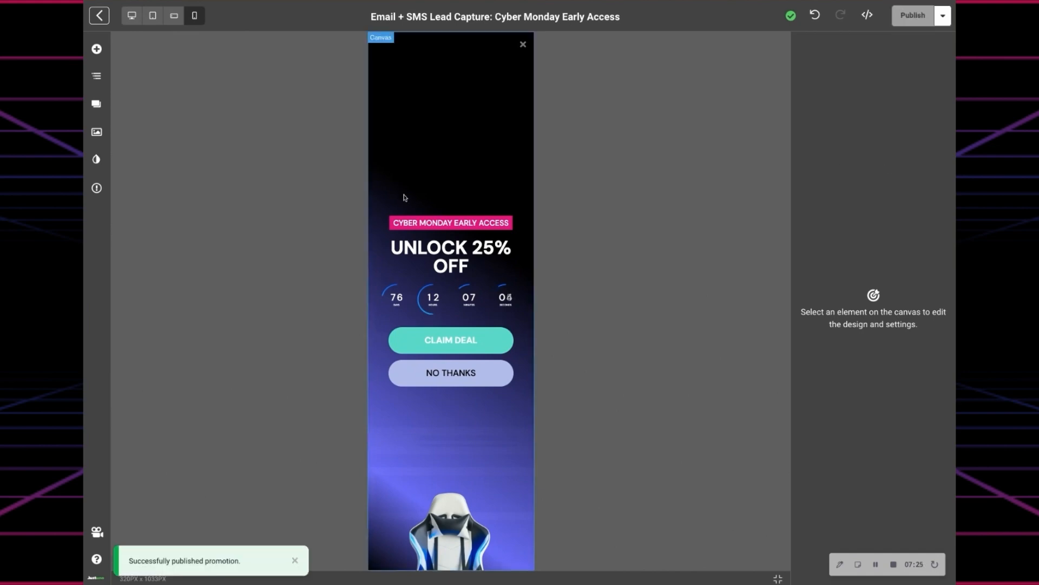
left_click(100, 13)
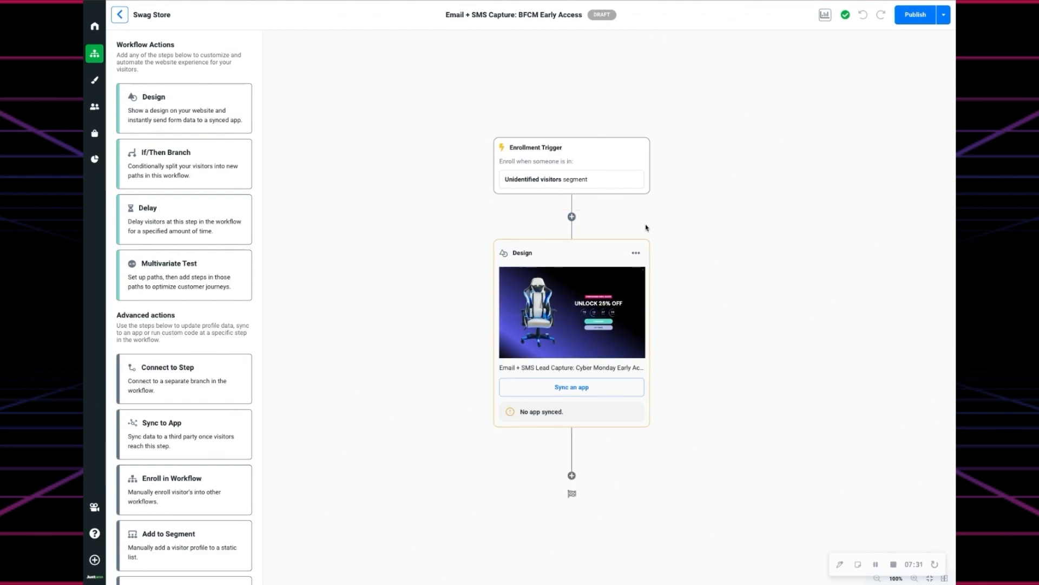
- Examine the design's app sync options and the catalogue of connectable apps, leaving without adding an app
left_click(609, 390)
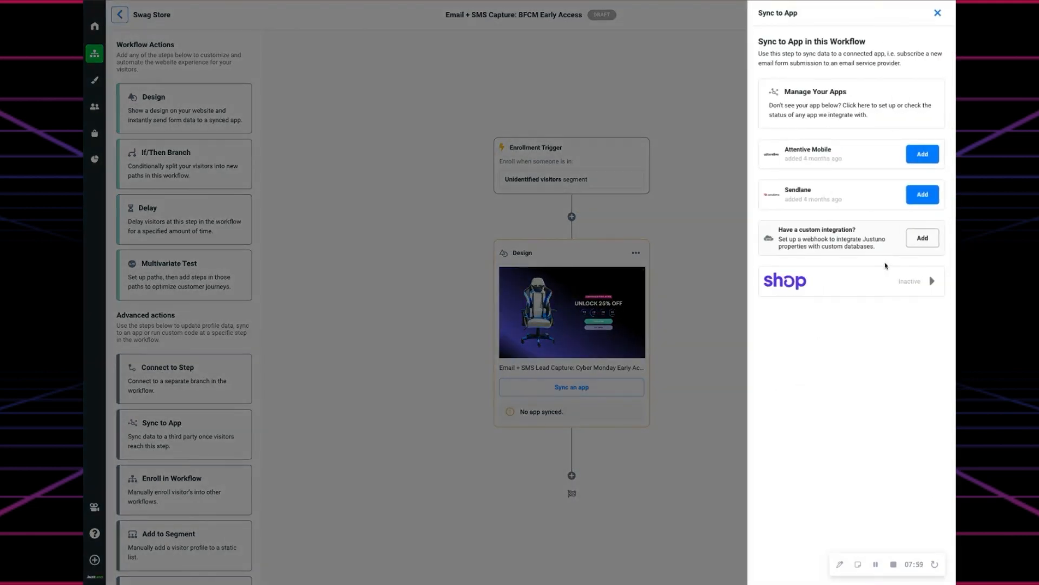
left_click(815, 102)
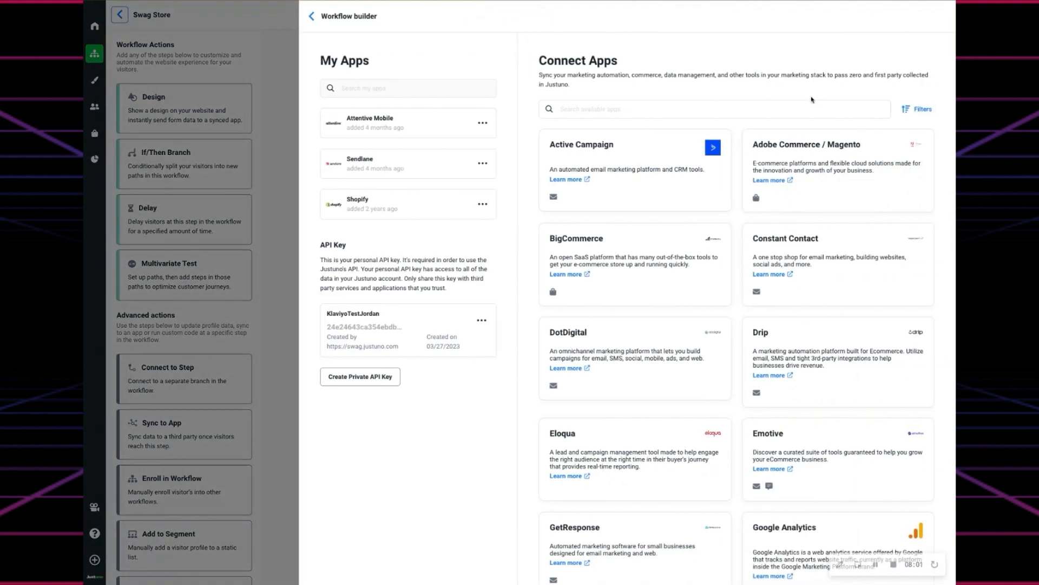
left_click(745, 104)
left_click(312, 18)
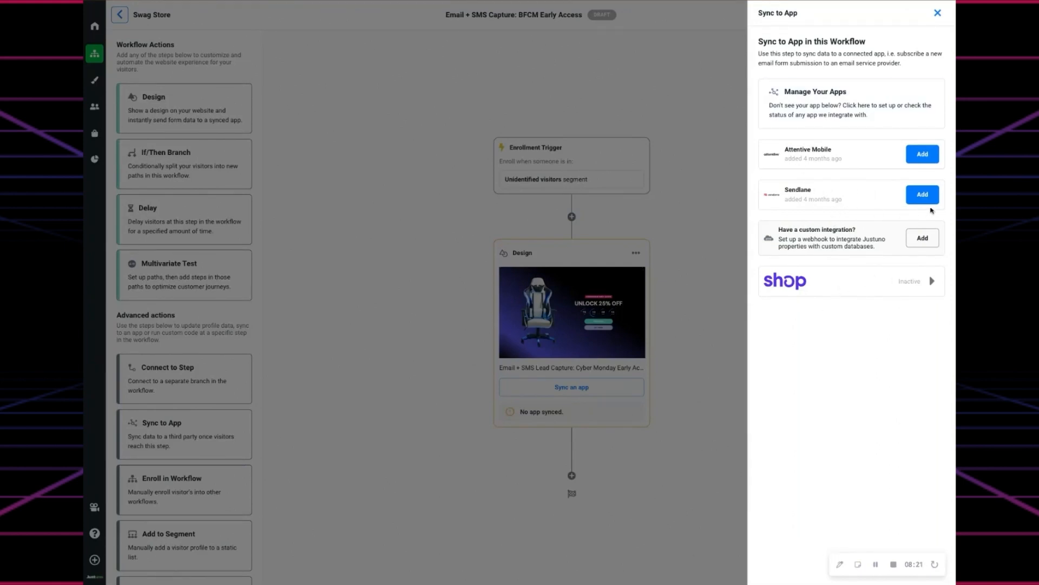
left_click(719, 383)
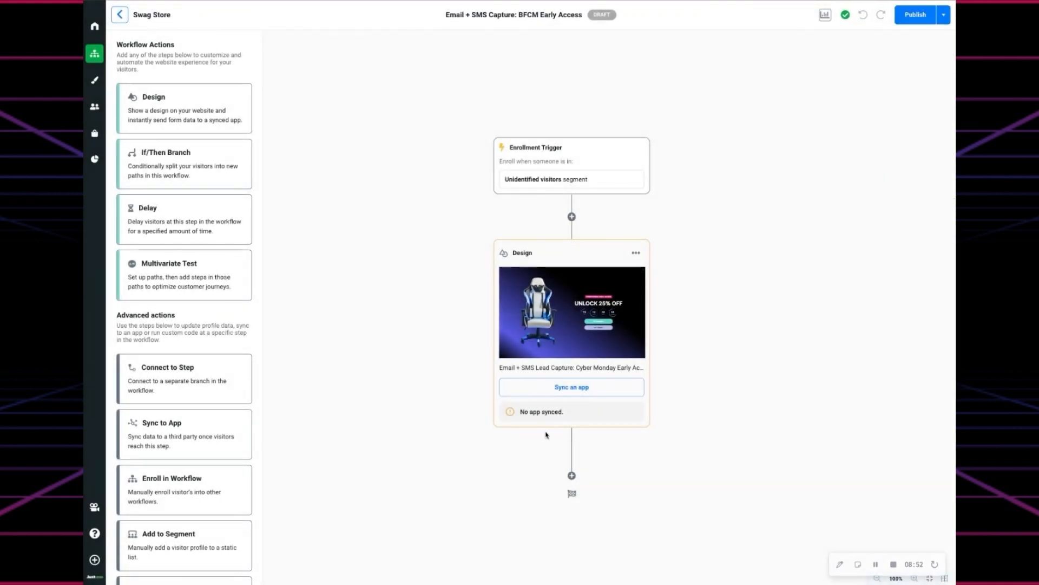
- Preview the BFCM Early Access workflow onsite, close the preview, and publish the workflow
left_click(947, 18)
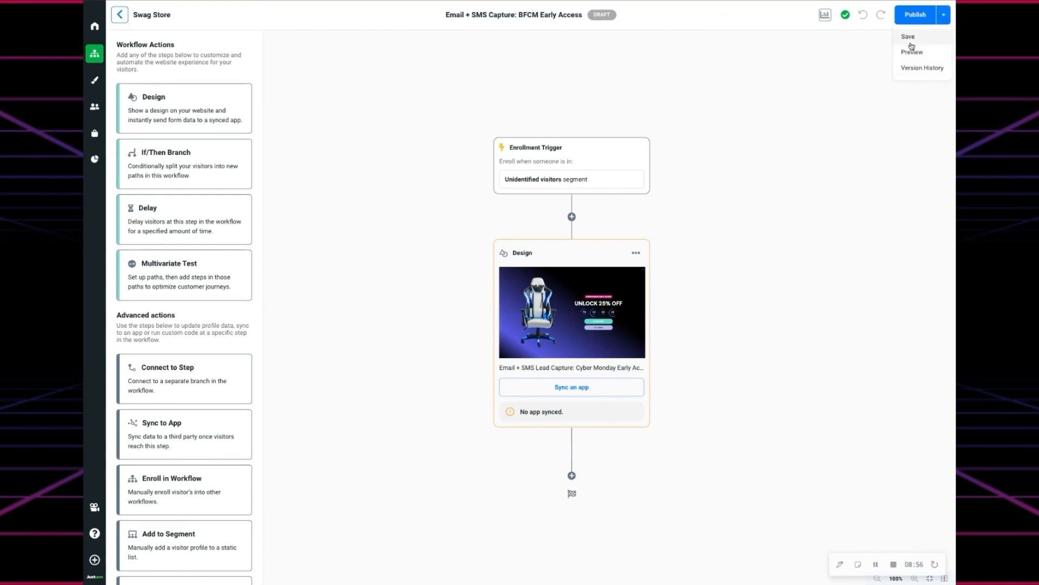
left_click(912, 52)
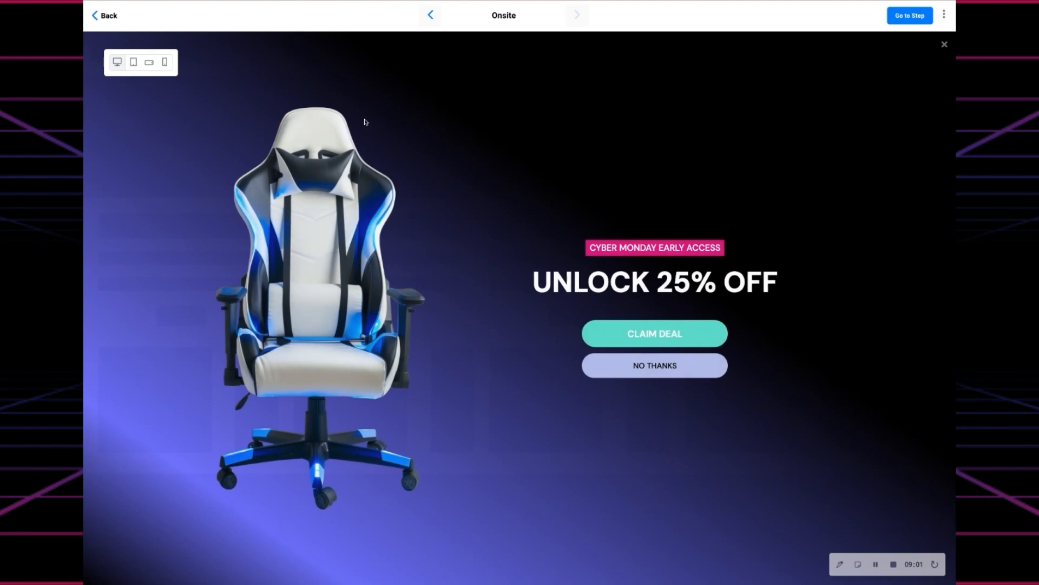
key("super+w")
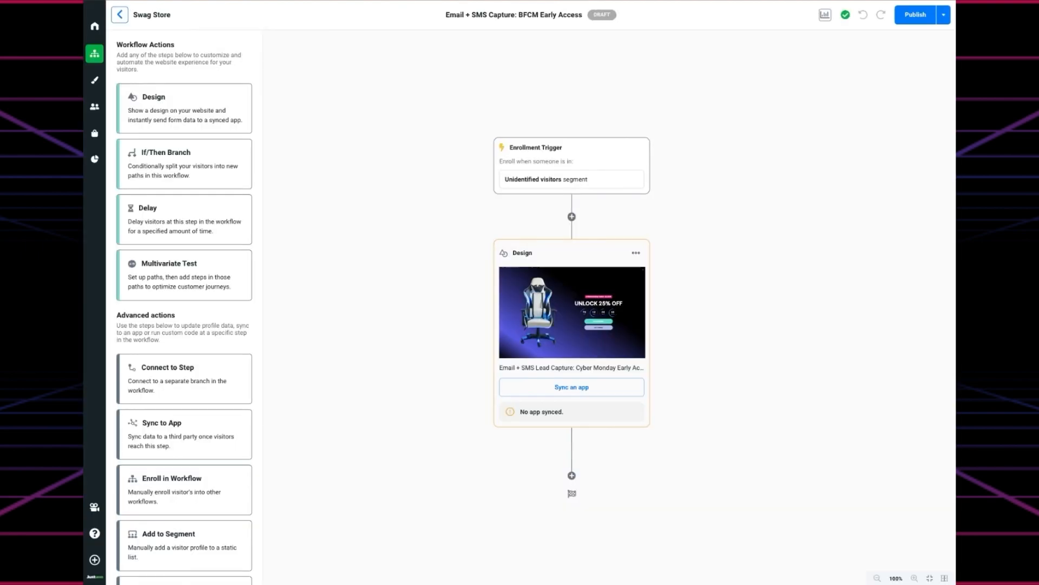
left_click(915, 14)
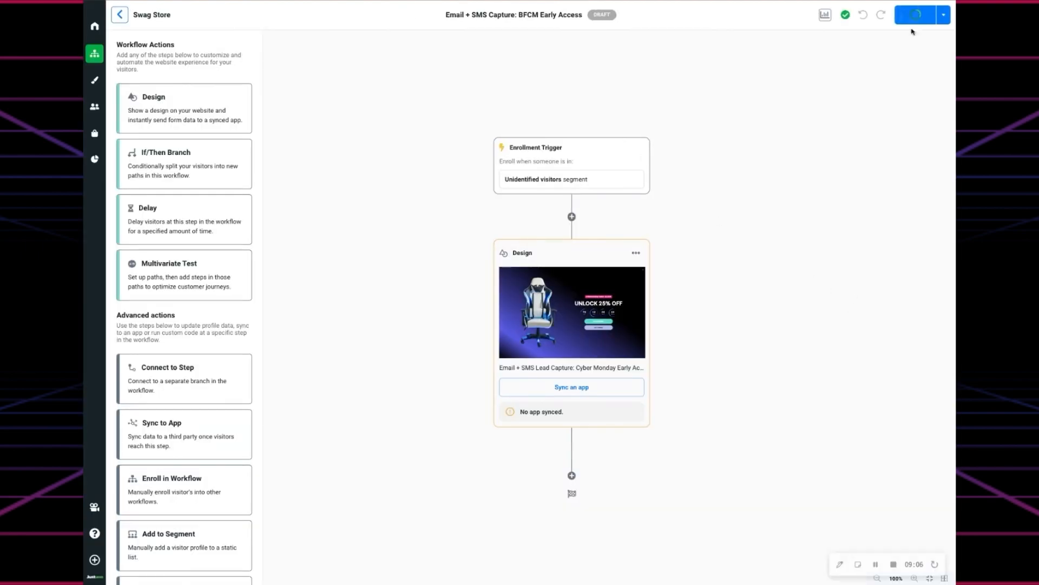